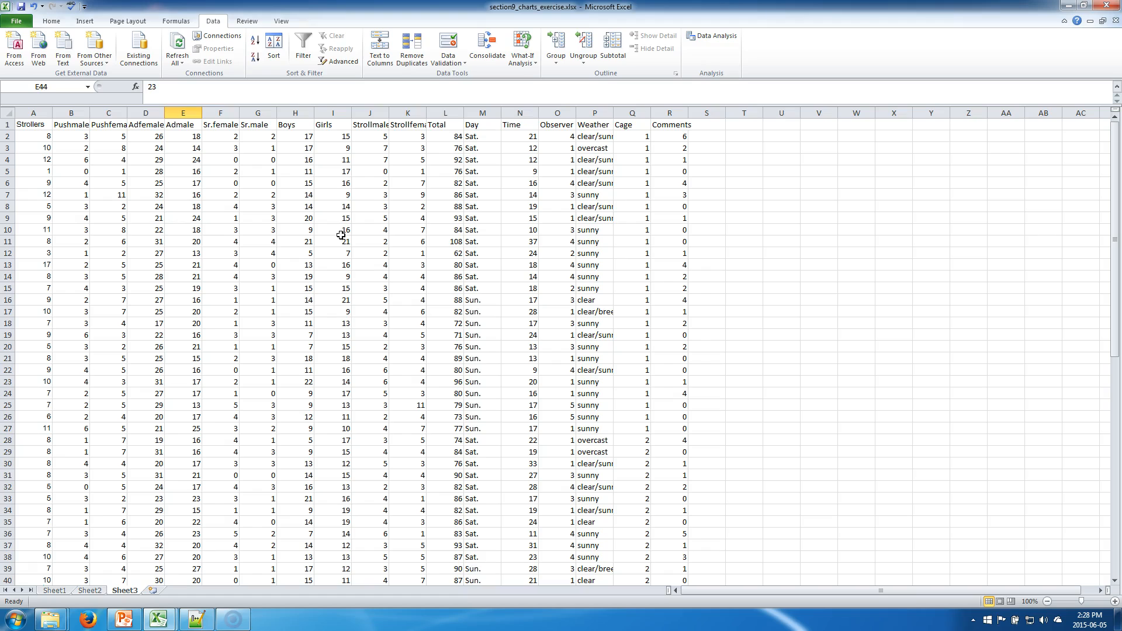
# Step: Inspect the stroller survey data by selecting a few cells and scrolling through the rows
pyautogui.click(440, 231)
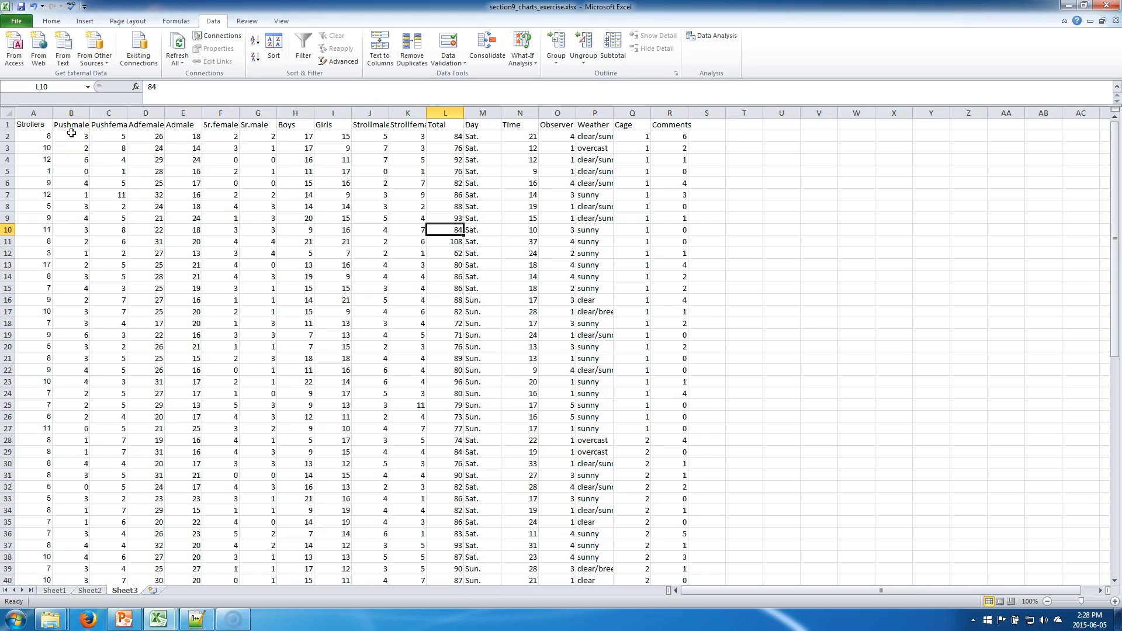
pyautogui.click(17, 123)
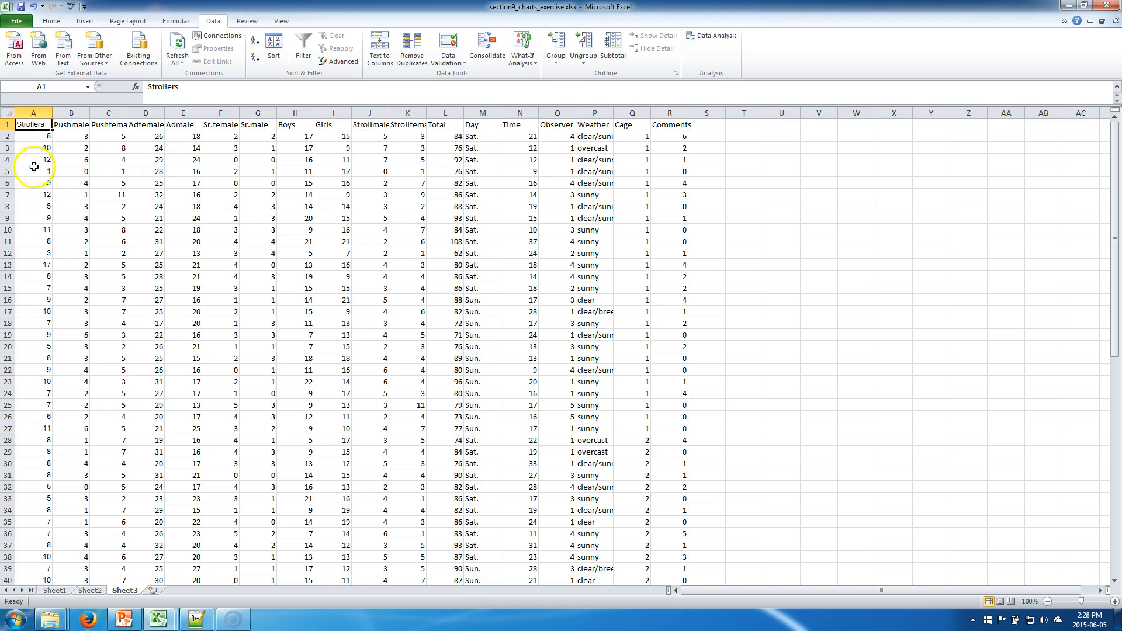
pyautogui.click(47, 208)
pyautogui.click(311, 171)
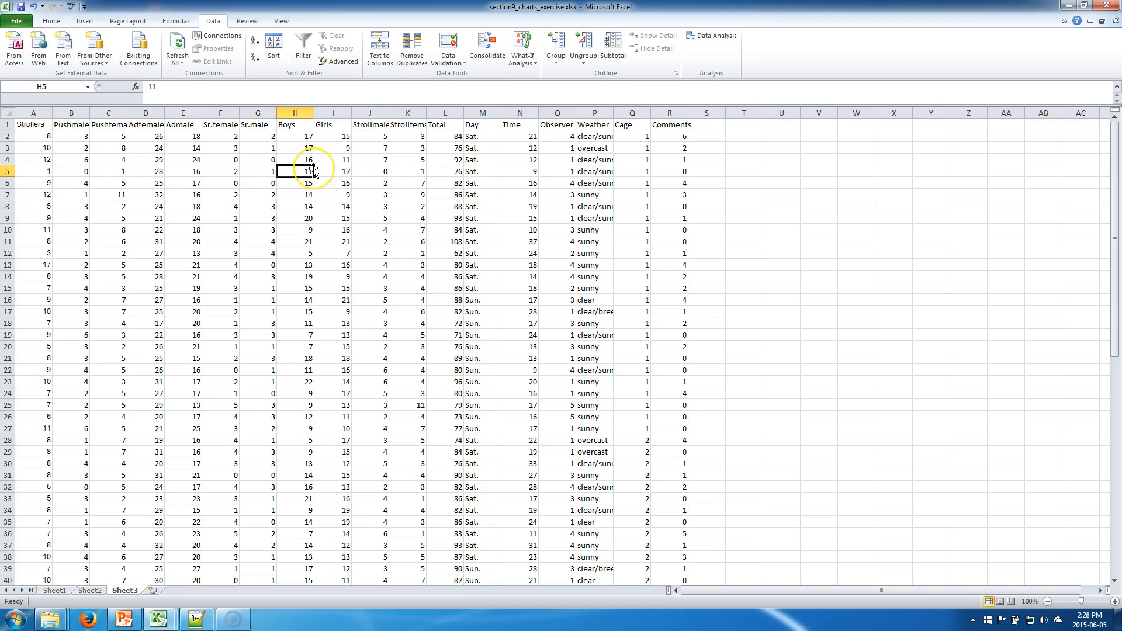
pyautogui.scroll(-12, 313, 170)
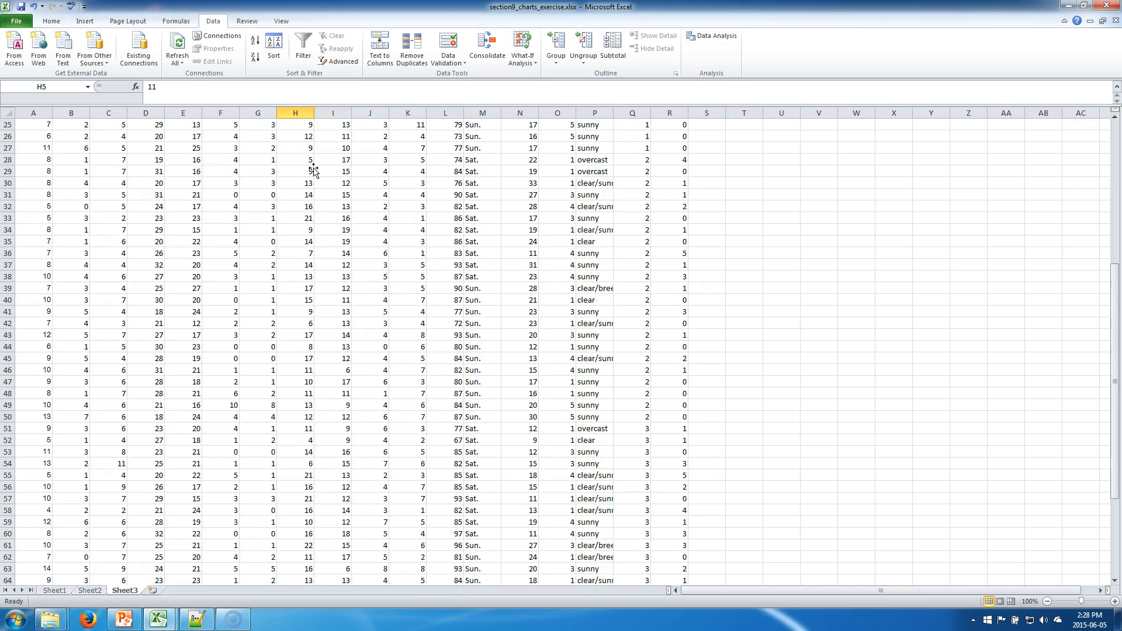
pyautogui.scroll(12, 313, 171)
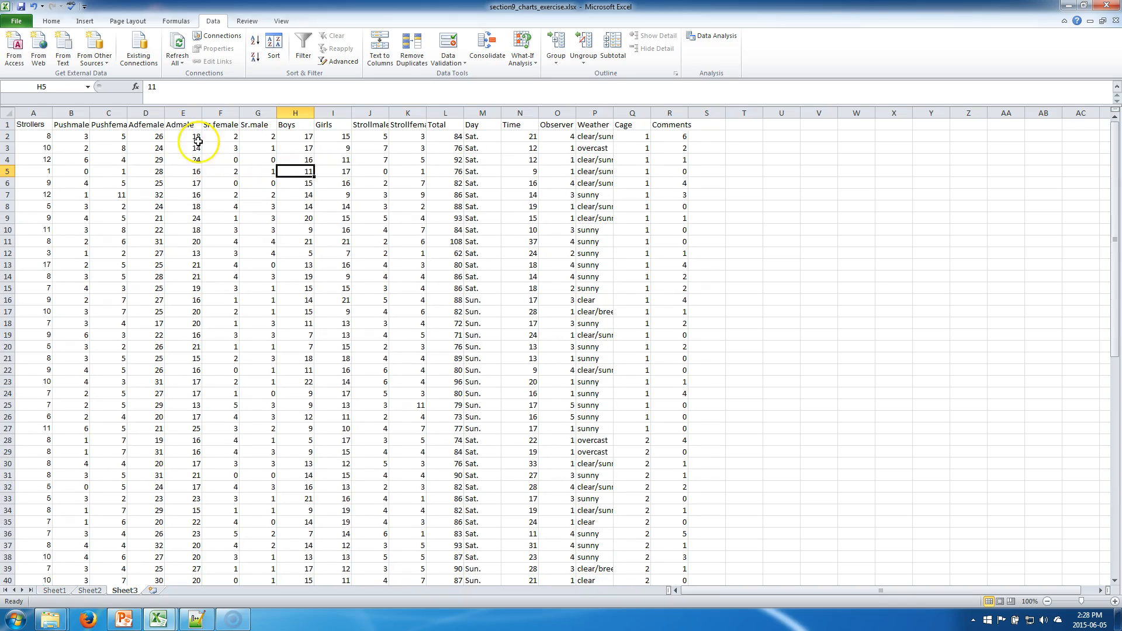
# Step: Select the whole sheet and autofit all column widths to their contents
pyautogui.click(7, 113)
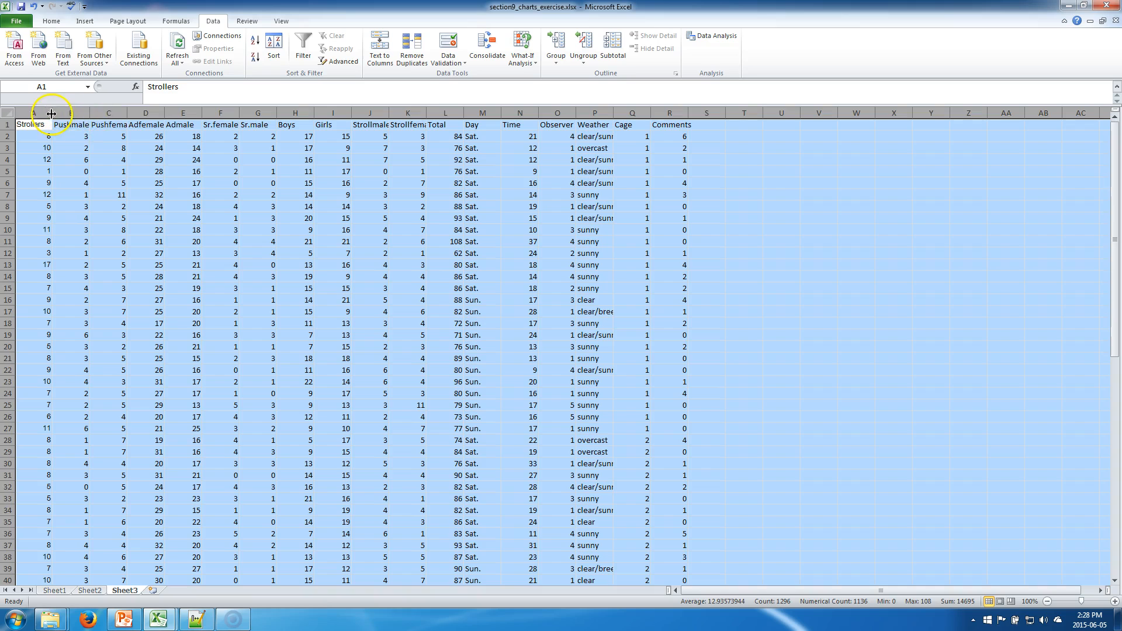
pyautogui.doubleClick(50, 113)
pyautogui.click(50, 112)
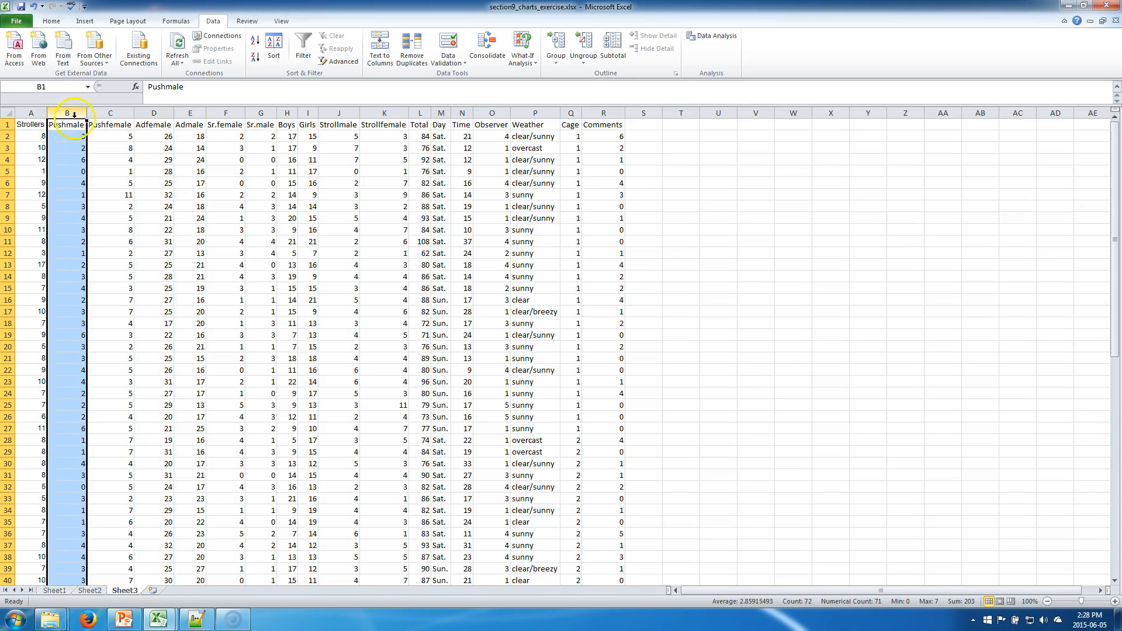
pyautogui.click(215, 194)
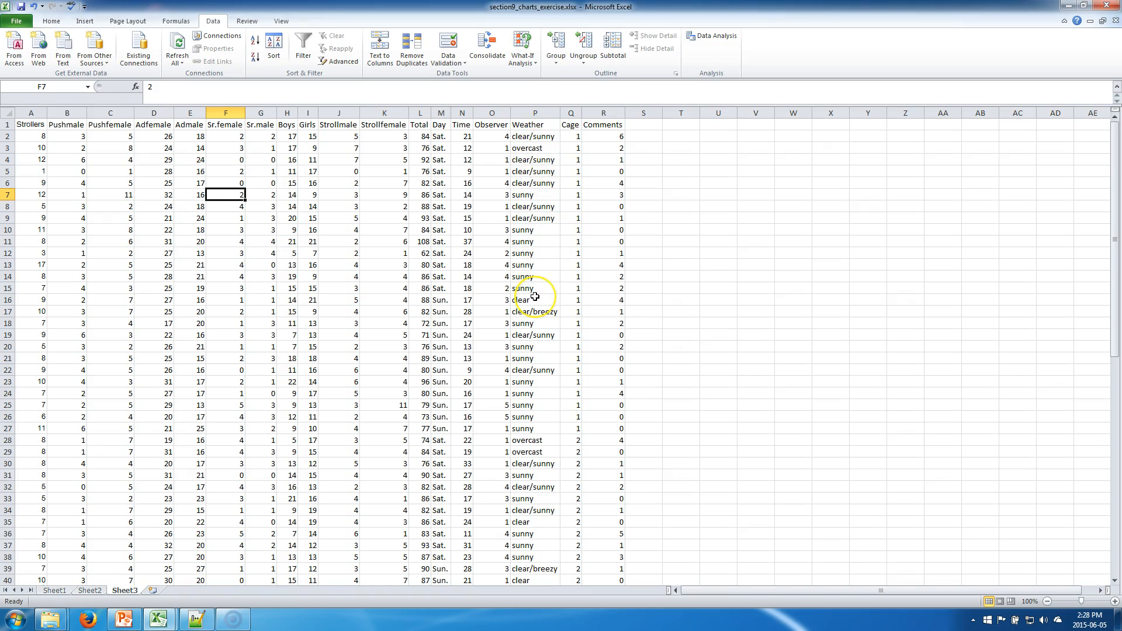
# Step: Turn on AutoFilter for the data table's header row
pyautogui.click(438, 158)
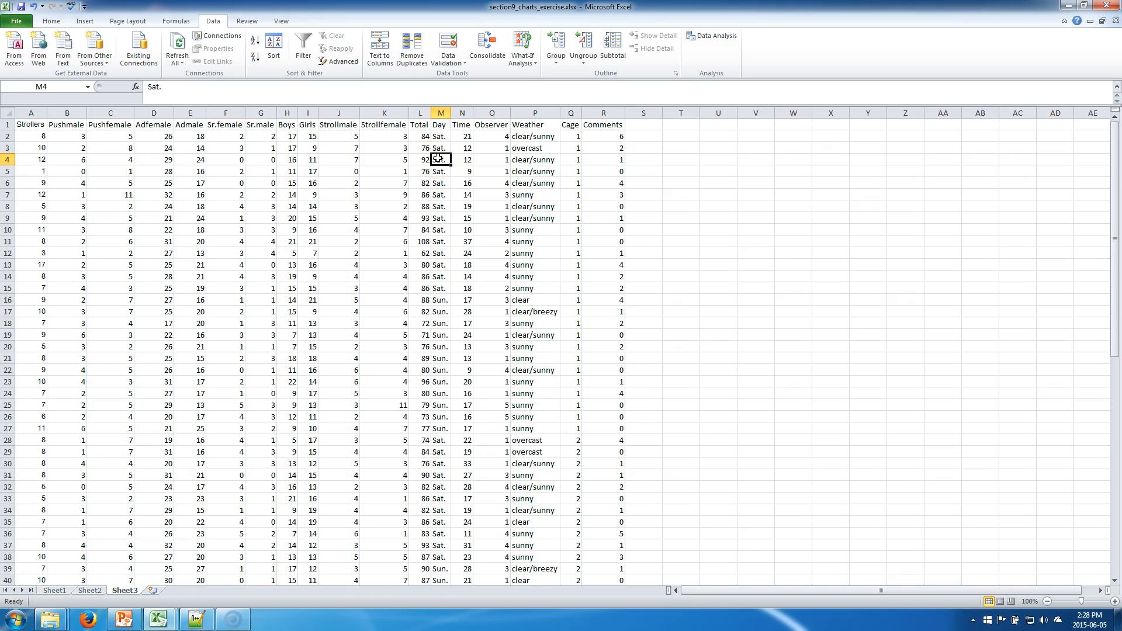
pyautogui.scroll(-17, 438, 158)
pyautogui.scroll(17, 438, 157)
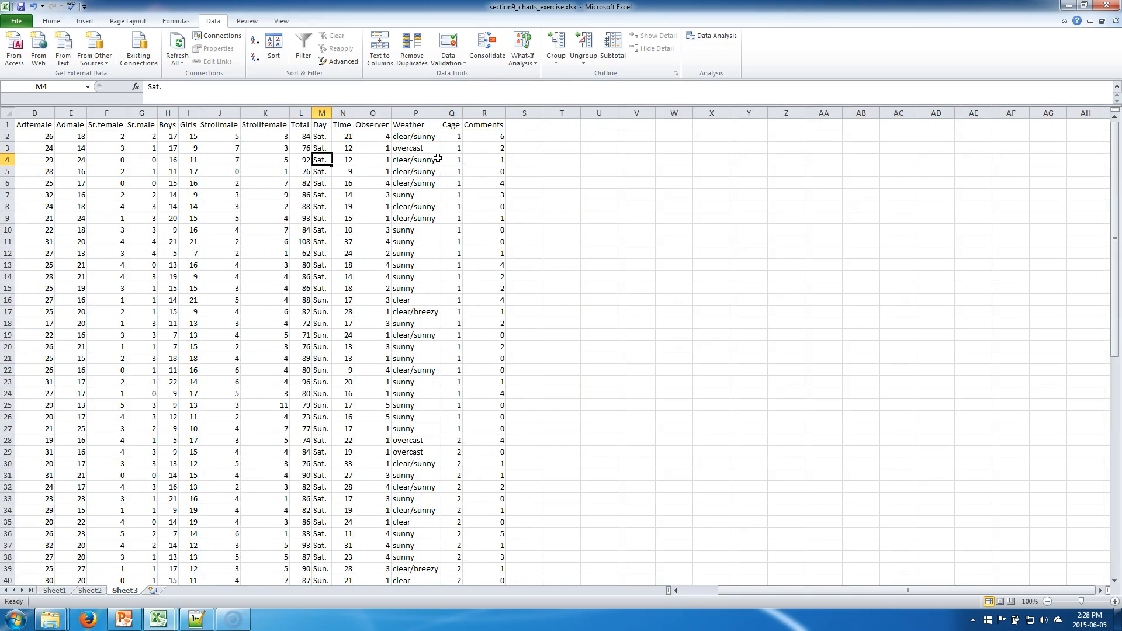
pyautogui.hscroll(-1, 438, 158)
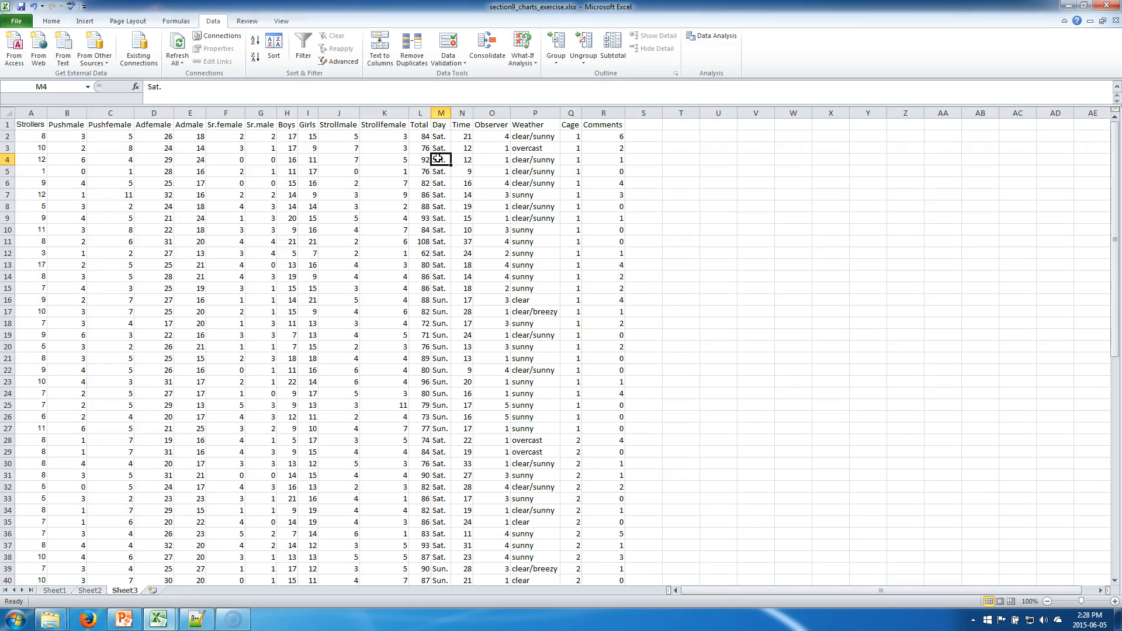
pyautogui.click(527, 160)
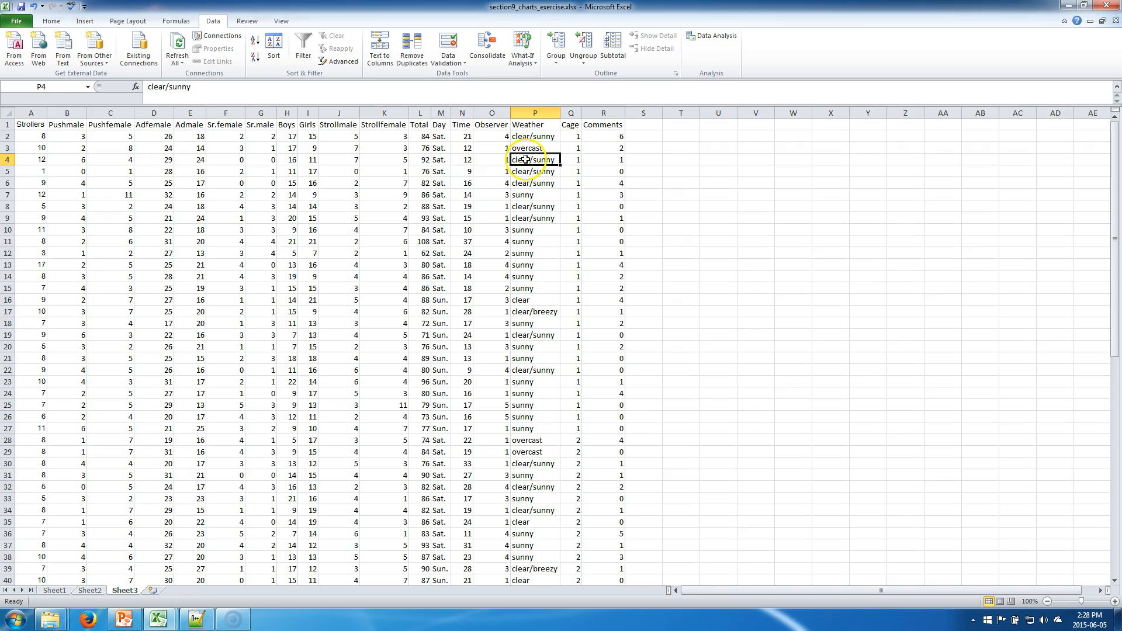
pyautogui.click(434, 125)
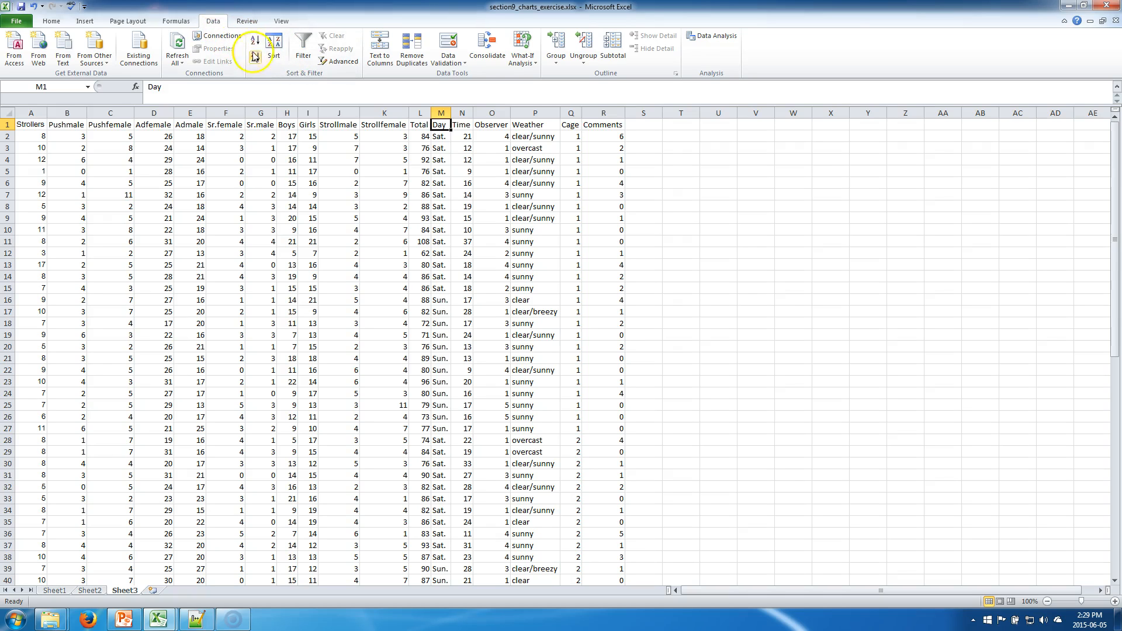
pyautogui.click(305, 49)
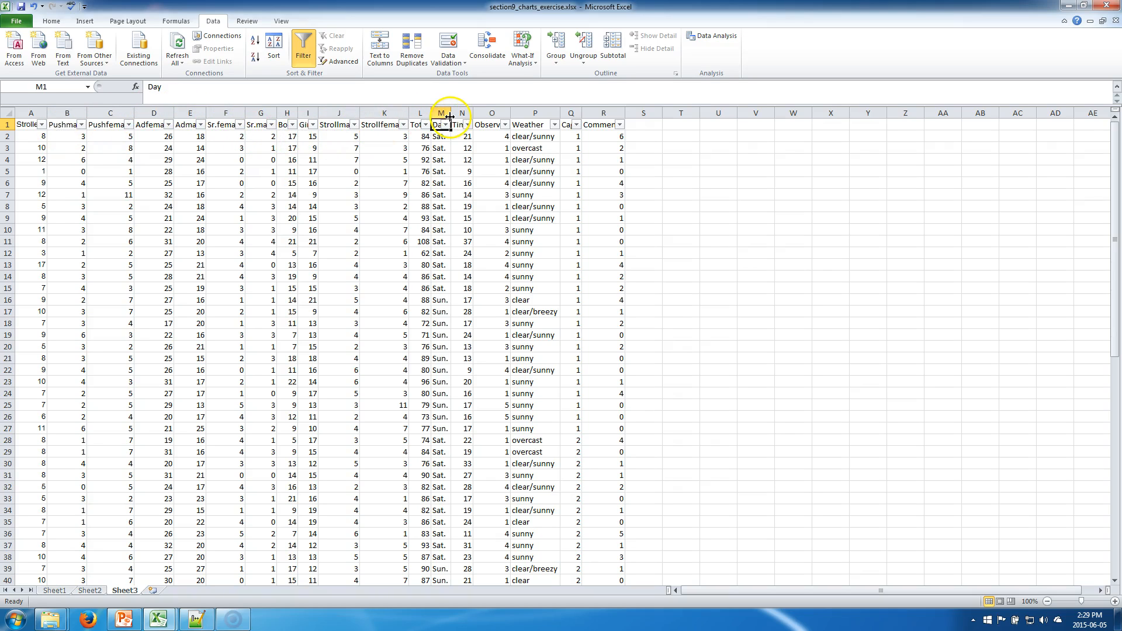
# Step: Filter the Weather column to show only clear/sunny rows
pyautogui.click(532, 126)
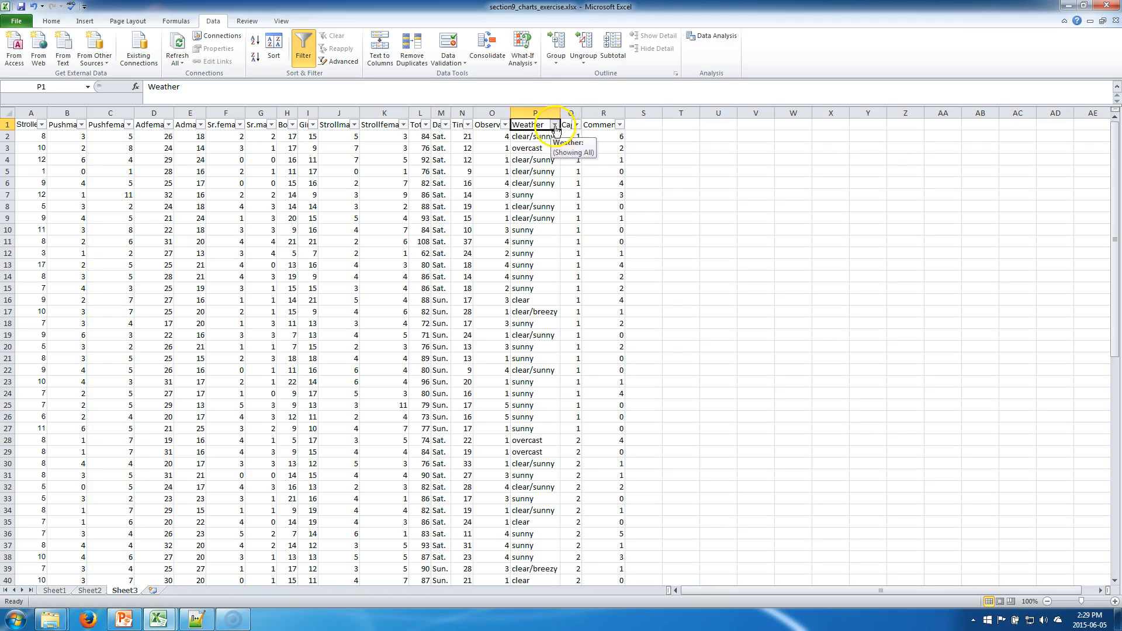
pyautogui.click(554, 125)
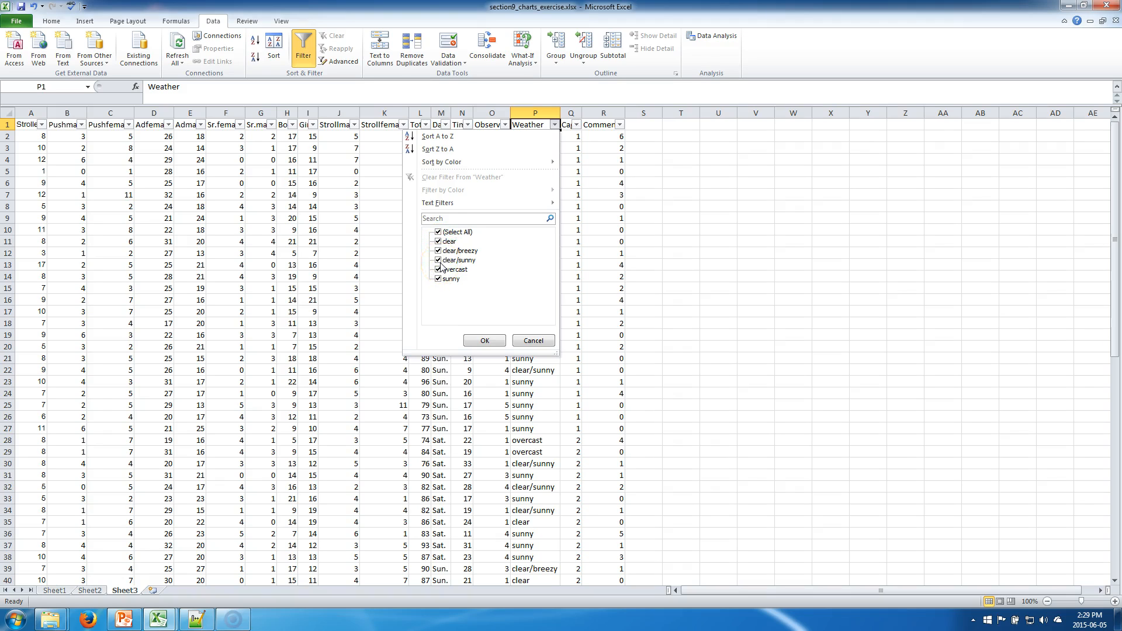
pyautogui.click(439, 232)
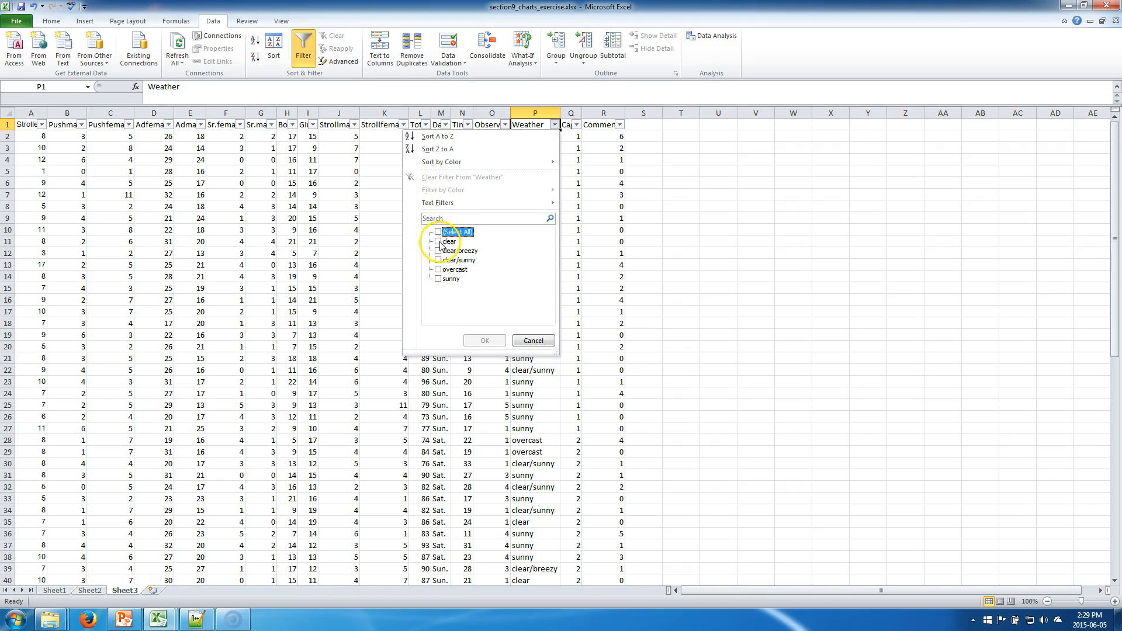
pyautogui.click(444, 260)
pyautogui.click(482, 339)
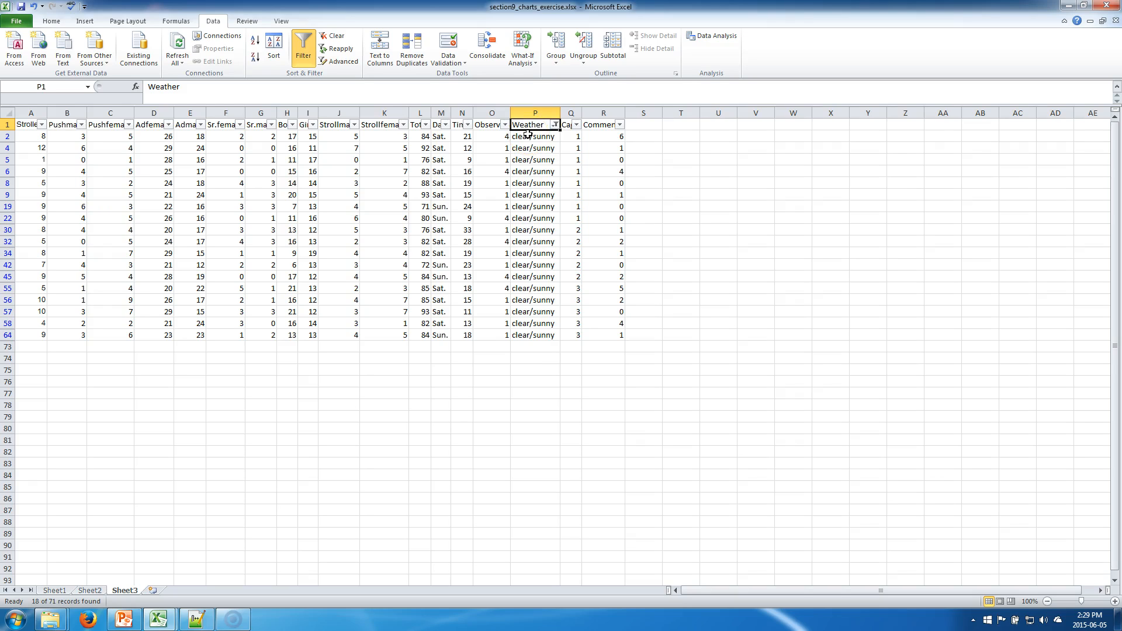
# Step: Add a Day filter that excludes Sun., keeping only Sat. rows
pyautogui.click(444, 125)
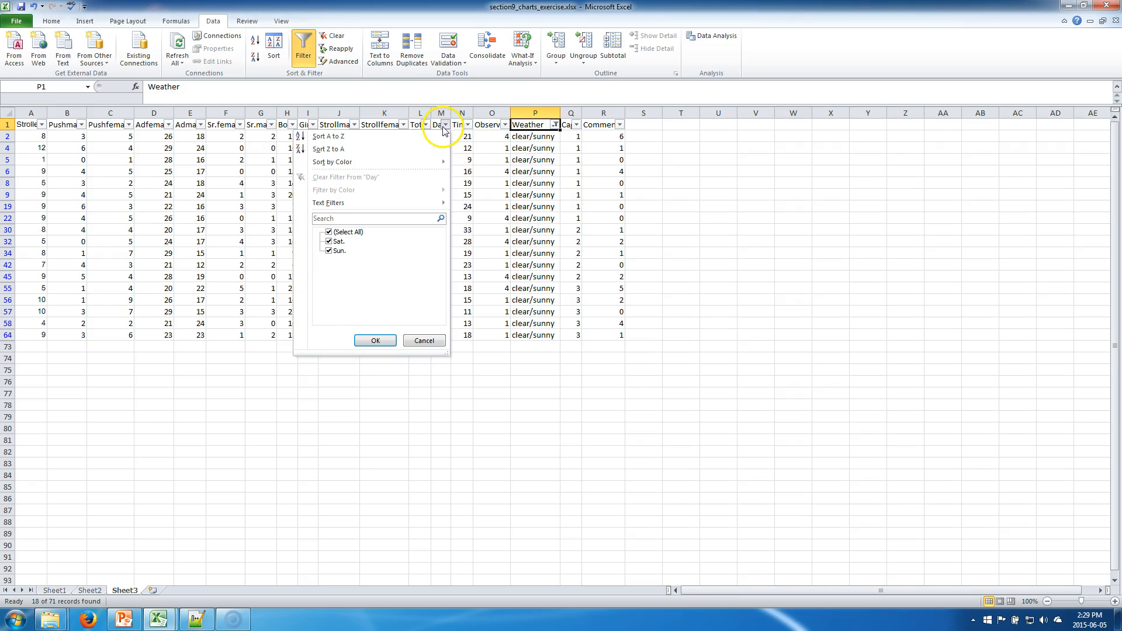
pyautogui.click(331, 250)
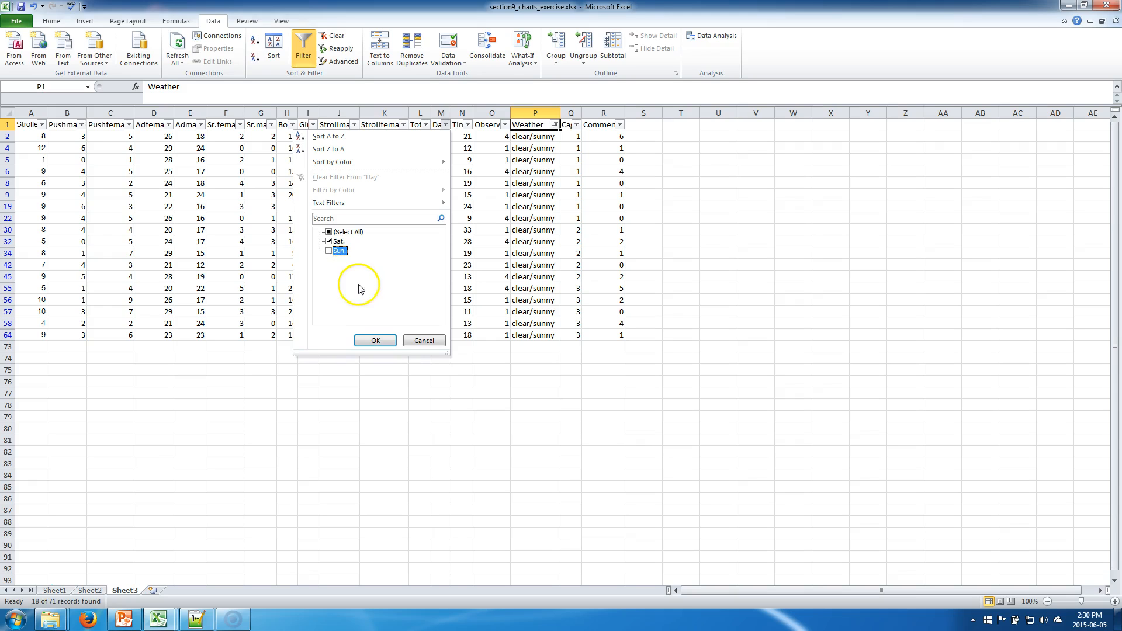
pyautogui.click(375, 345)
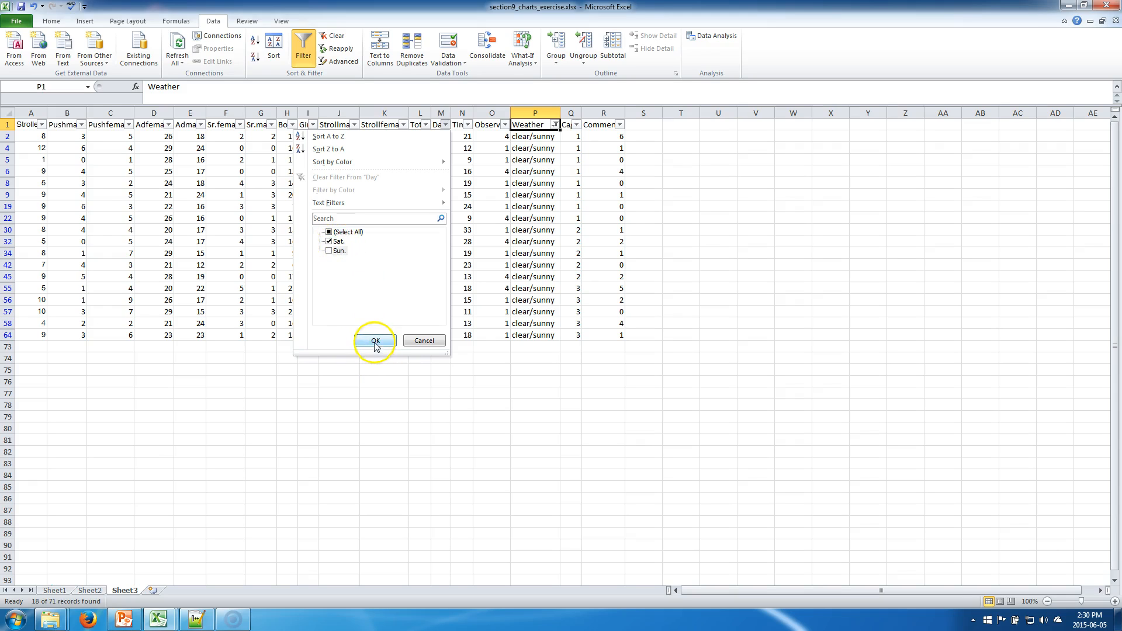
# Step: Clear the Weather filter by reselecting all weather values
pyautogui.click(479, 276)
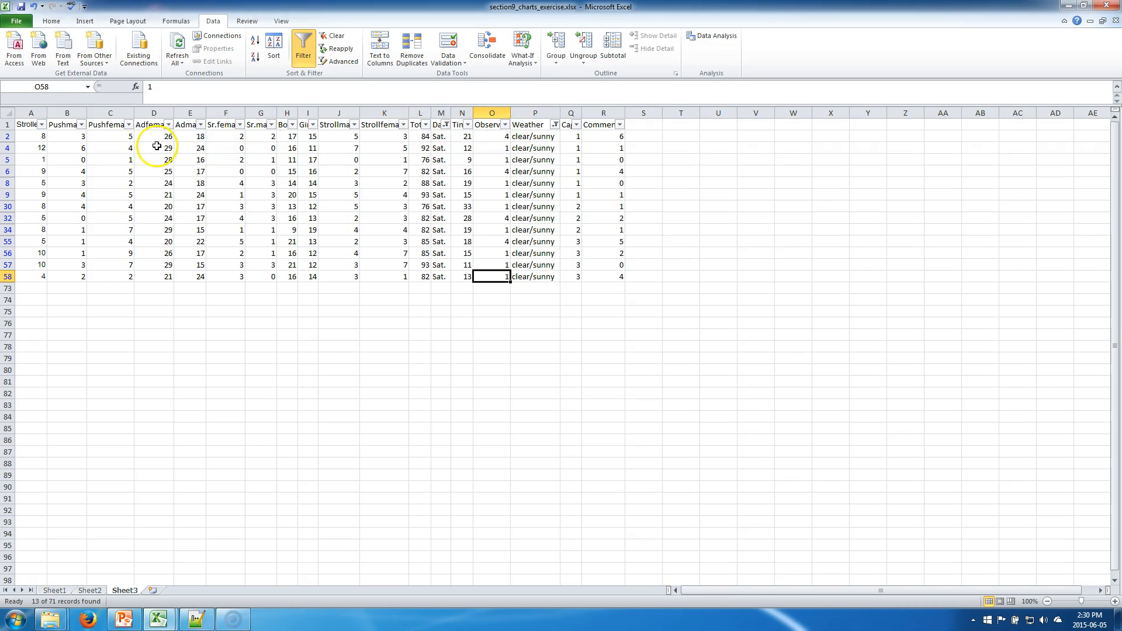
pyautogui.click(555, 125)
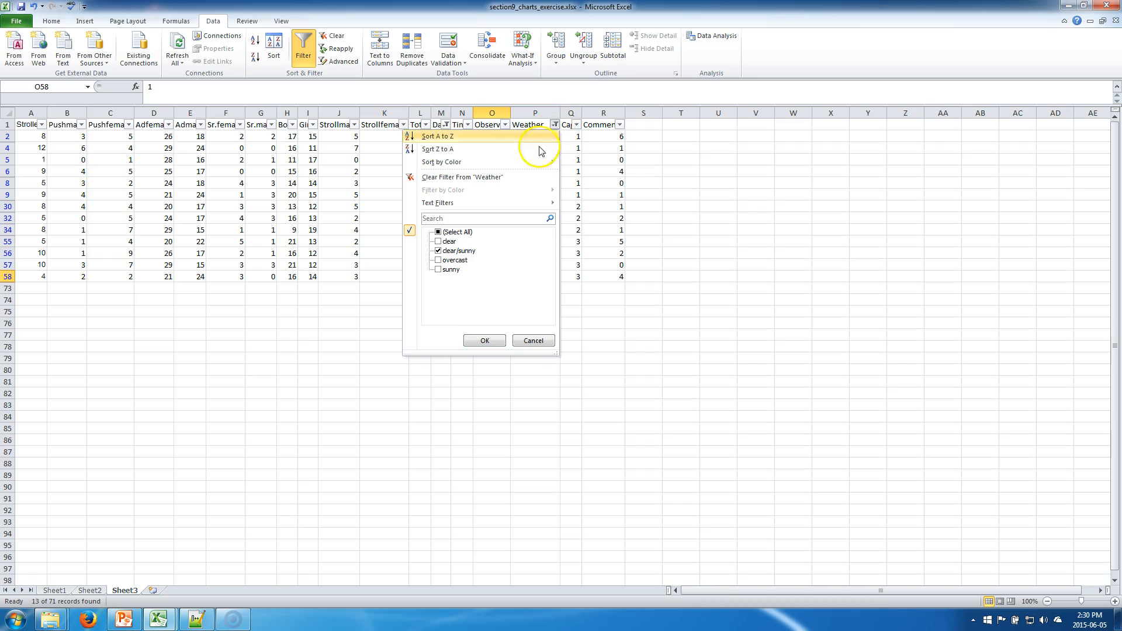
pyautogui.click(440, 232)
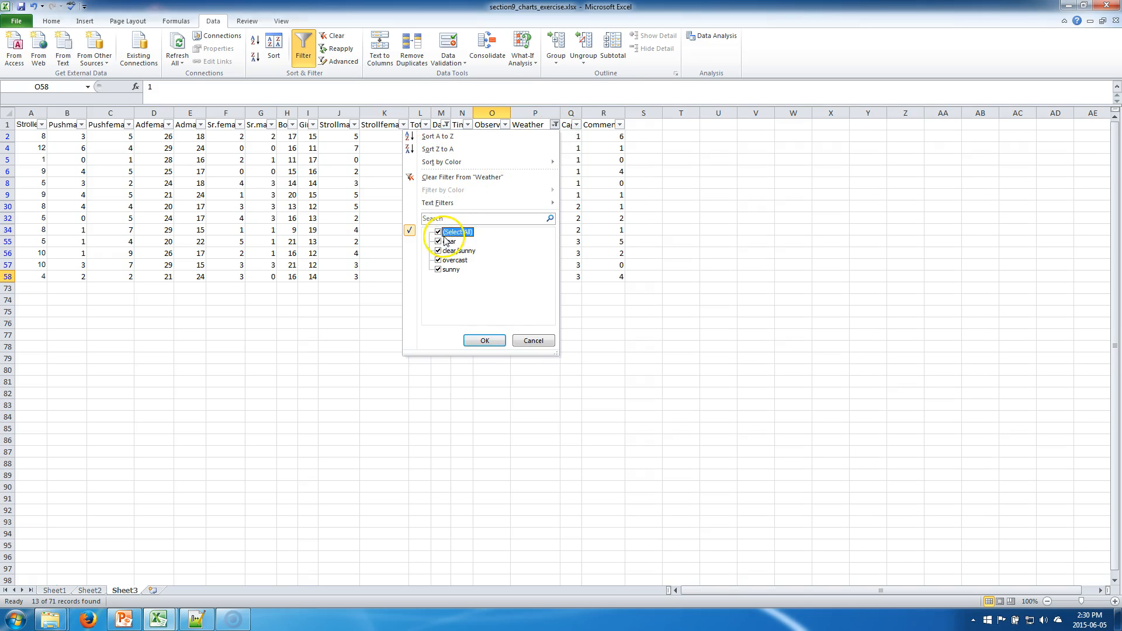
pyautogui.click(483, 341)
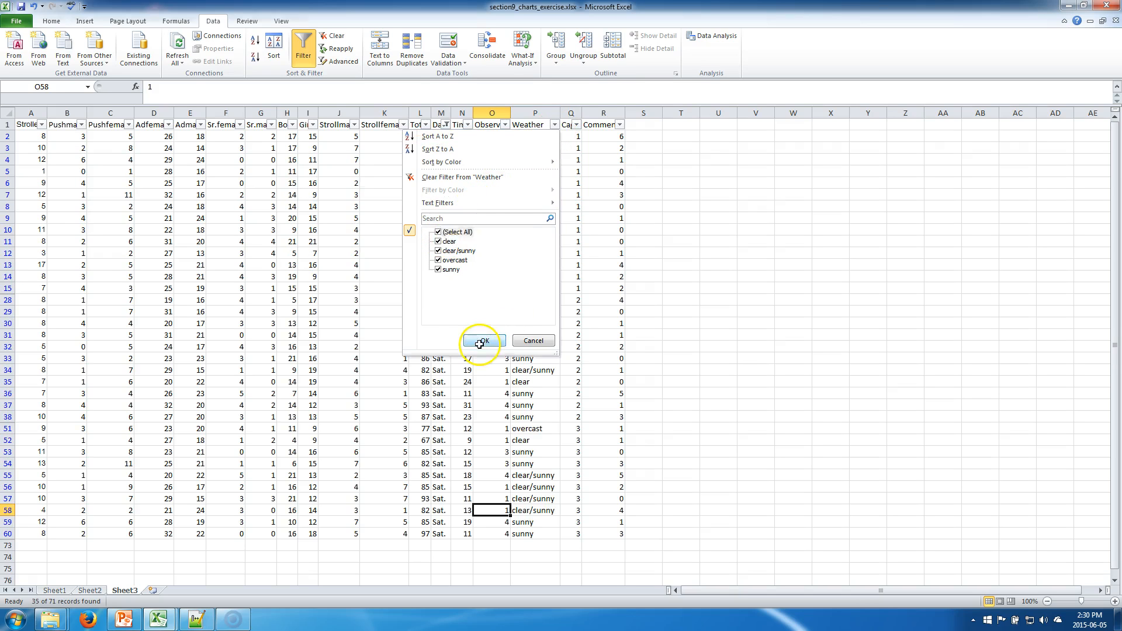
# Step: Clear the Day filter by reselecting all days, then turn AutoFilter off
pyautogui.click(445, 125)
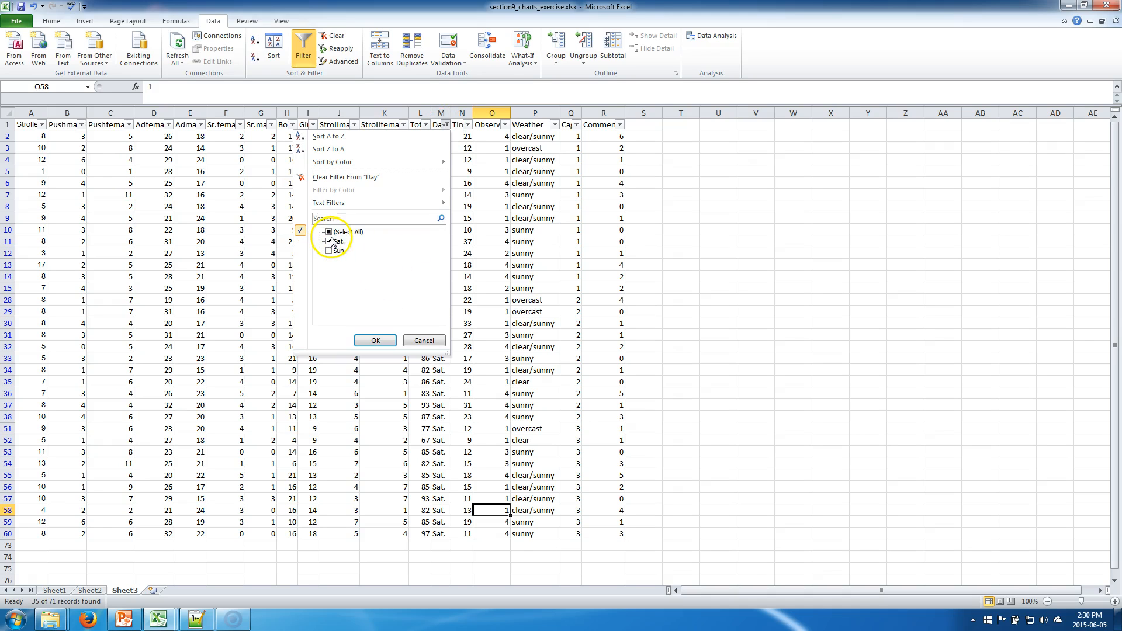
pyautogui.click(329, 232)
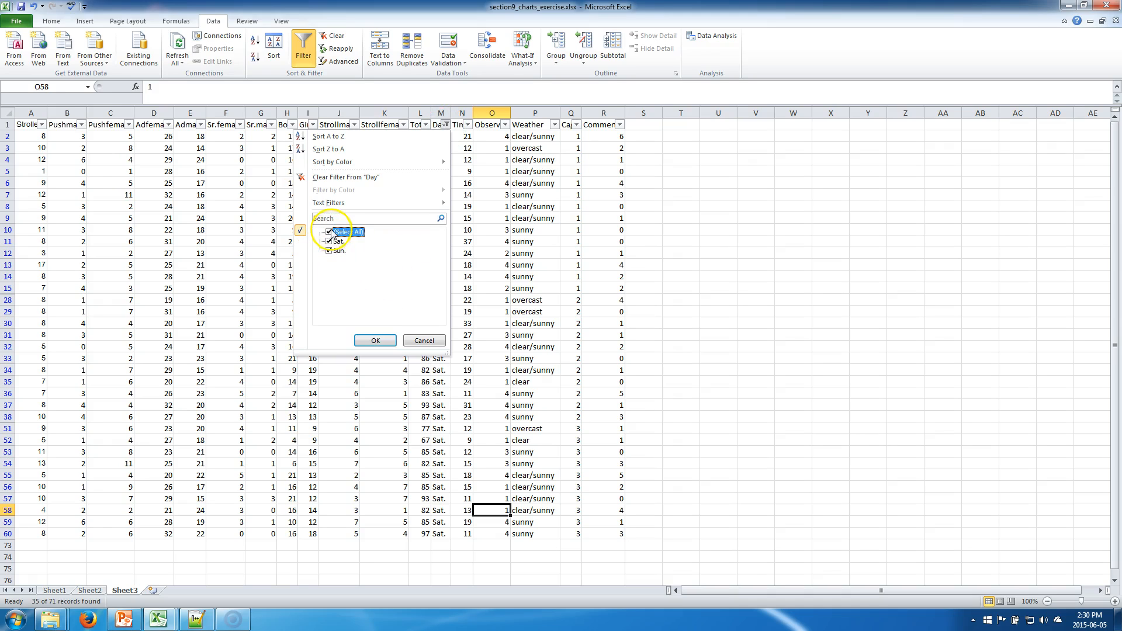
pyautogui.click(375, 340)
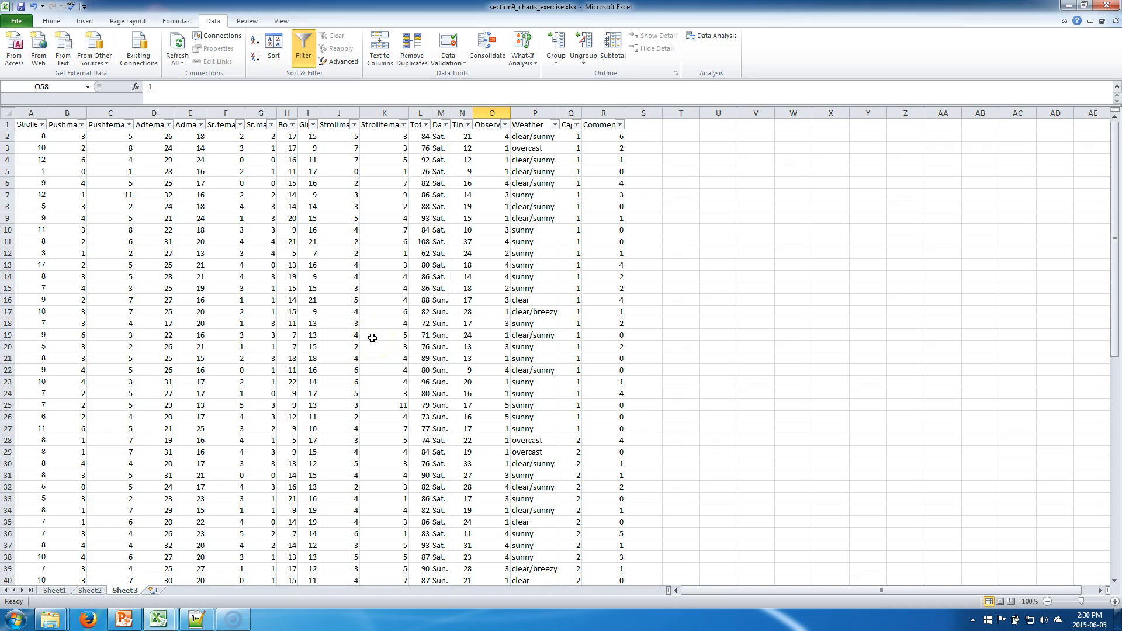
pyautogui.scroll(-3, 373, 338)
pyautogui.click(305, 62)
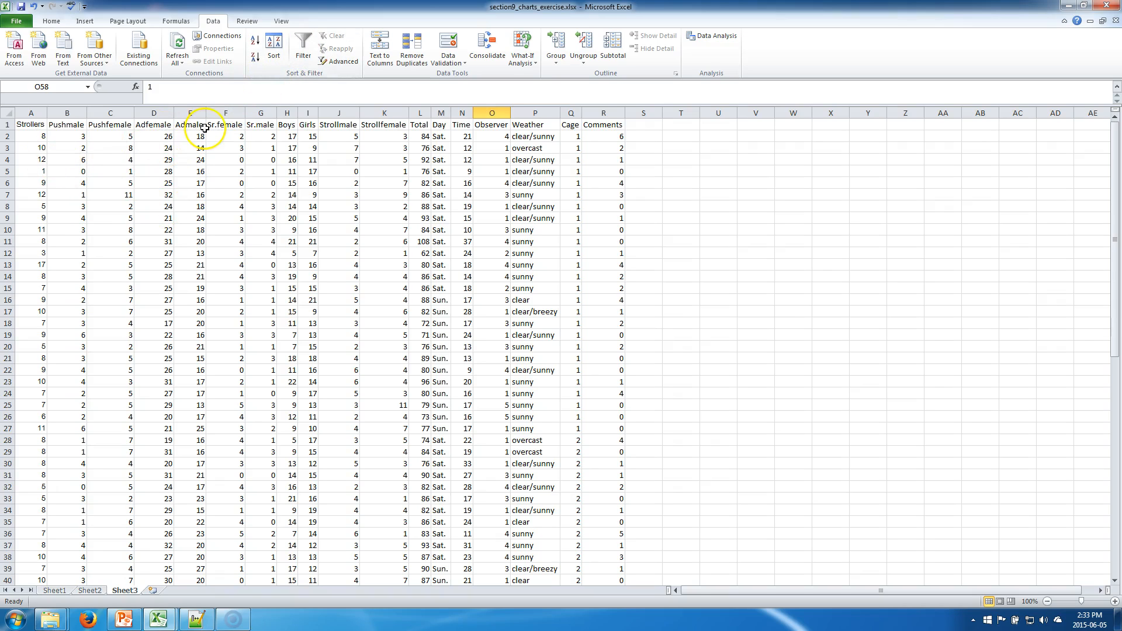
# Step: Select the Strollers column data and sort the whole table ascending by Strollers, expanding the selection
pyautogui.click(37, 136)
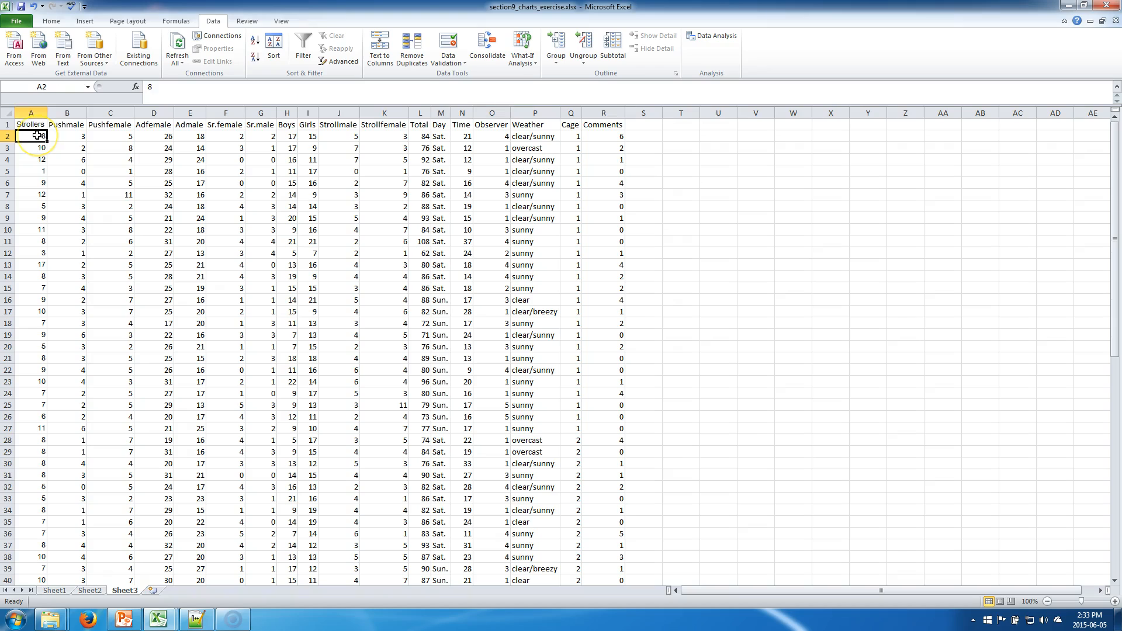
pyautogui.click(36, 123)
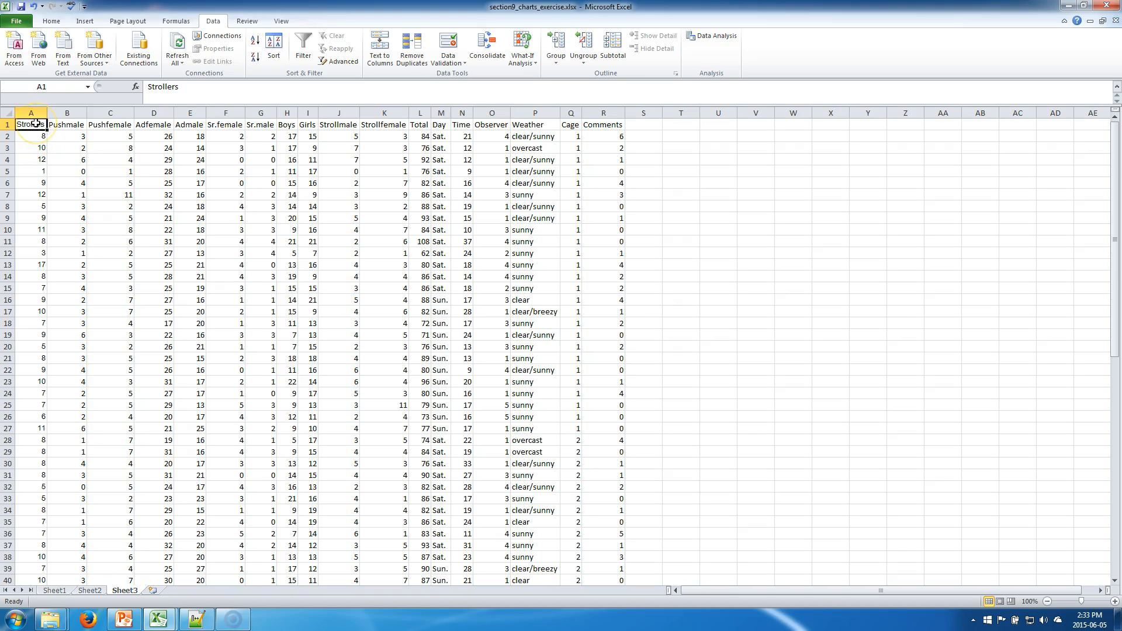
pyautogui.hotkey('shift', 'Down')
pyautogui.hotkey('shift', 'Down')
pyautogui.hotkey('shift', 'Down')
pyautogui.hotkey('shift', 'Down')
pyautogui.hotkey('shift', 'Down')
pyautogui.hotkey('shift', 'Down')
pyautogui.hotkey('shift', 'Down')
pyautogui.hotkey('shift', 'Down')
pyautogui.hotkey('shift', 'Down')
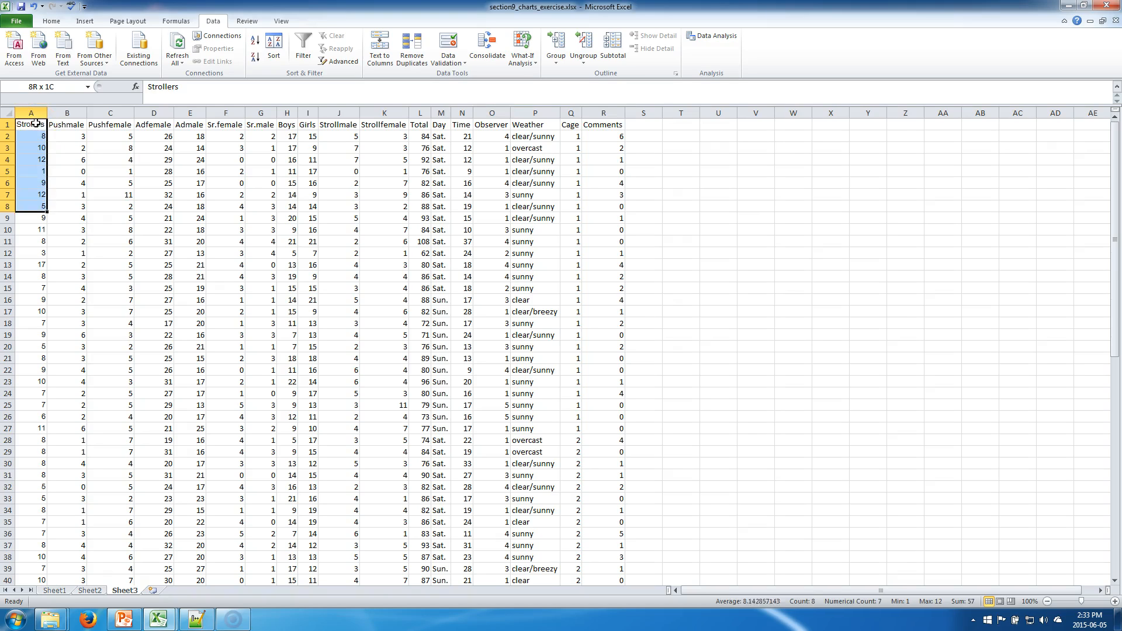
pyautogui.hotkey('shift', 'Down')
pyautogui.hotkey('shift', 'Down')
pyautogui.hotkey('shift', 'Down')
pyautogui.hotkey('shift', 'Down')
pyautogui.hotkey('shift', 'Down')
pyautogui.hotkey('shift', 'Down')
pyautogui.hotkey('shift', 'Down')
pyautogui.hotkey('shift', 'Down')
pyautogui.hotkey('shift', 'Down')
pyautogui.hotkey('shift', 'Down')
pyautogui.hotkey('shift', 'Down')
pyautogui.hotkey('shift', 'Down')
pyautogui.hotkey('shift', 'Down')
pyautogui.hotkey('shift', 'Down')
pyautogui.hotkey('shift', 'Down')
pyautogui.hotkey('shift', 'Down')
pyautogui.hotkey('shift', 'Down')
pyautogui.hotkey('shift', 'Down')
pyautogui.hotkey('shift', 'Down')
pyautogui.hotkey('shift', 'Down')
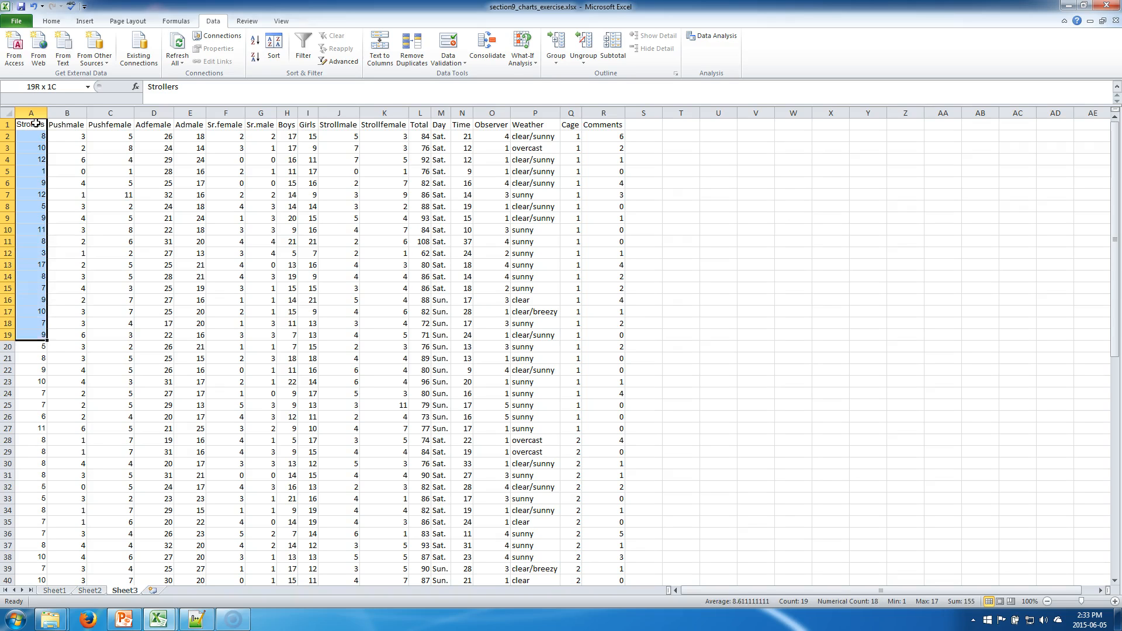
pyautogui.hotkey('shift', 'Down')
pyautogui.hotkey('shift', 'Down')
pyautogui.hotkey('shift', 'Down')
pyautogui.hotkey('shift', 'Down')
pyautogui.hotkey('shift', 'Down')
pyautogui.hotkey('shift', 'Down')
pyautogui.hotkey('shift', 'Down')
pyautogui.hotkey('shift', 'Down')
pyautogui.hotkey('shift', 'Down')
pyautogui.hotkey('shift', 'Down')
pyautogui.hotkey('shift', 'Down')
pyautogui.hotkey('shift', 'Down')
pyautogui.hotkey('shift', 'Down')
pyautogui.hotkey('shift', 'Down')
pyautogui.hotkey('shift', 'Down')
pyautogui.hotkey('shift', 'Down')
pyautogui.hotkey('shift', 'Down')
pyautogui.hotkey('shift', 'Down')
pyautogui.hotkey('shift', 'Down')
pyautogui.hotkey('shift', 'Down')
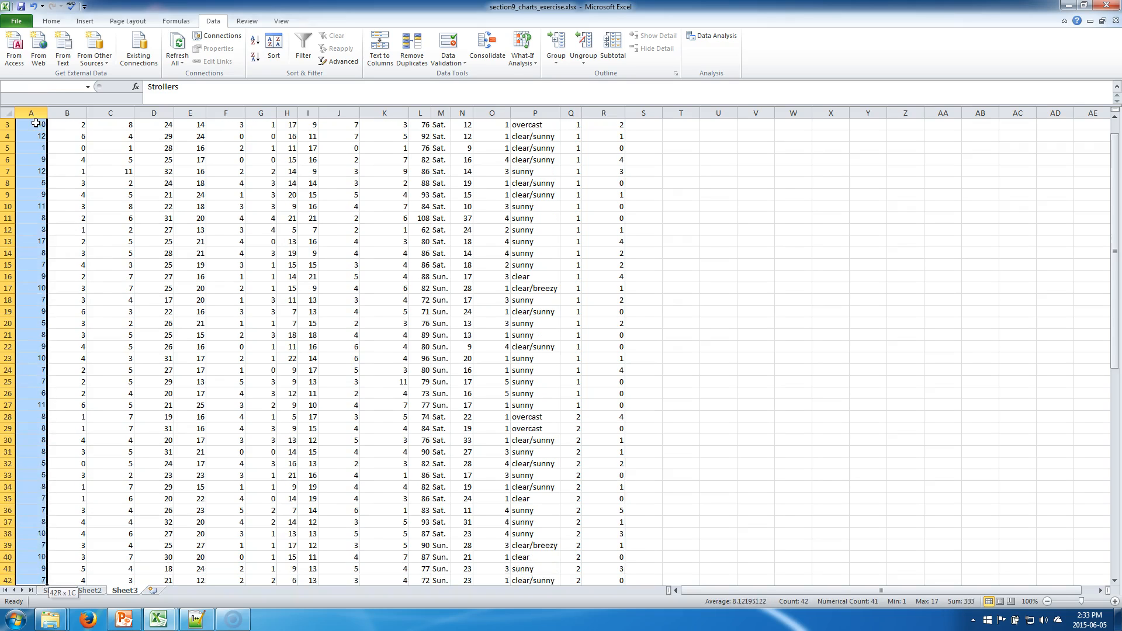
pyautogui.hotkey('shift', 'Down')
pyautogui.hotkey('shift', 'Down')
pyautogui.hotkey('shift', 'Down')
pyautogui.hotkey('shift', 'Down')
pyautogui.hotkey('shift', 'Down')
pyautogui.hotkey('shift', 'Down')
pyautogui.hotkey('shift', 'Down')
pyautogui.hotkey('shift', 'Down')
pyautogui.hotkey('shift', 'Down')
pyautogui.hotkey('shift', 'Down')
pyautogui.hotkey('shift', 'Down')
pyautogui.hotkey('shift', 'Down')
pyautogui.hotkey('shift', 'Down')
pyautogui.hotkey('shift', 'Down')
pyautogui.hotkey('shift', 'Down')
pyautogui.hotkey('shift', 'Down')
pyautogui.hotkey('shift', 'Down')
pyautogui.hotkey('shift', 'Down')
pyautogui.hotkey('shift', 'Down')
pyautogui.hotkey('shift', 'Down')
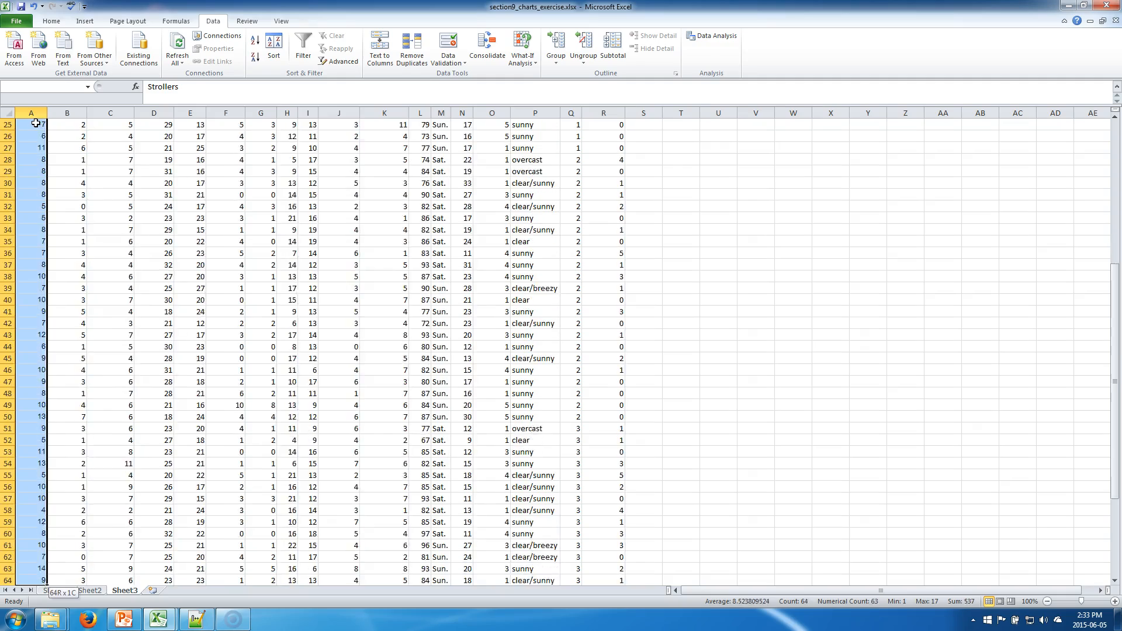
pyautogui.hotkey('shift', 'Down')
pyautogui.hotkey('shift', 'Up')
pyautogui.hotkey('shift', 'Up')
pyautogui.hotkey('shift', 'Up')
pyautogui.hotkey('shift', 'Up')
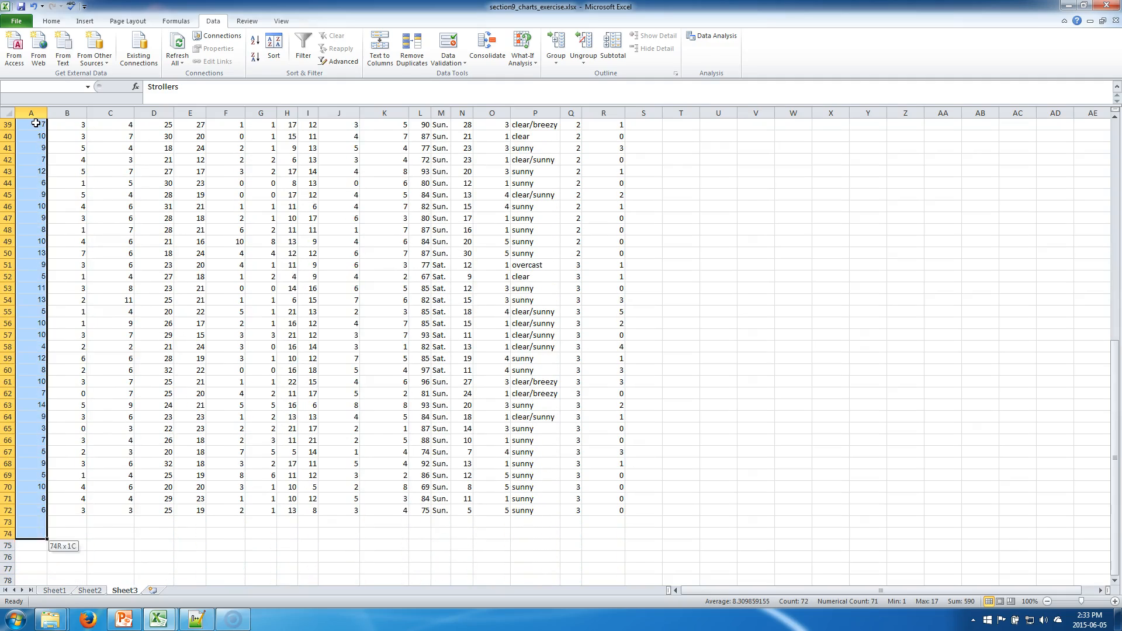
pyautogui.scroll(13, 36, 124)
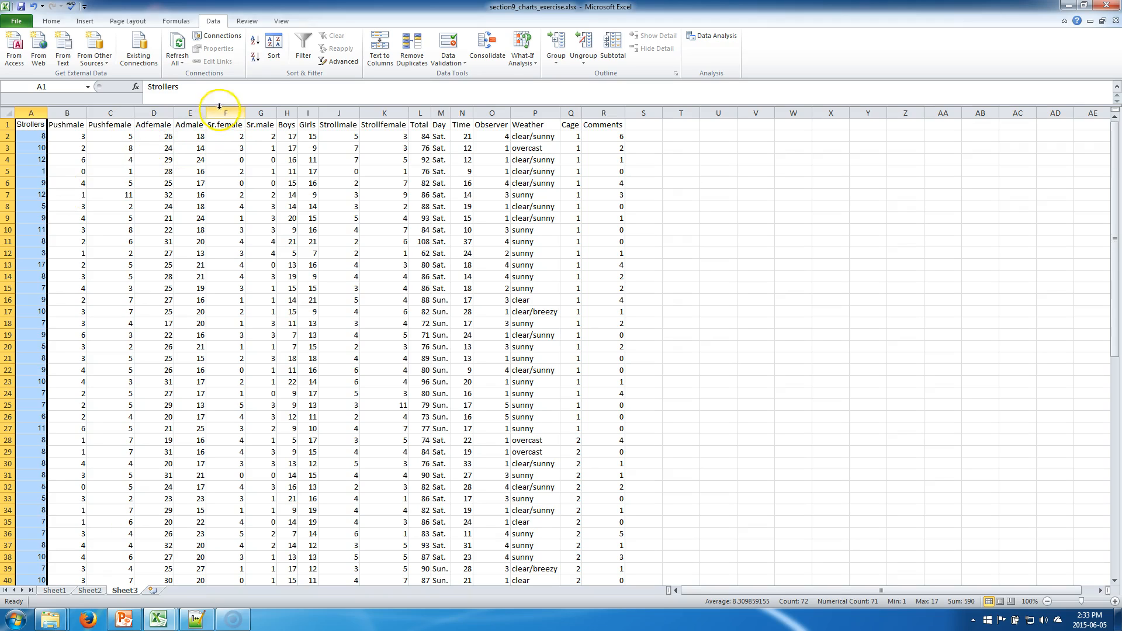
pyautogui.click(256, 47)
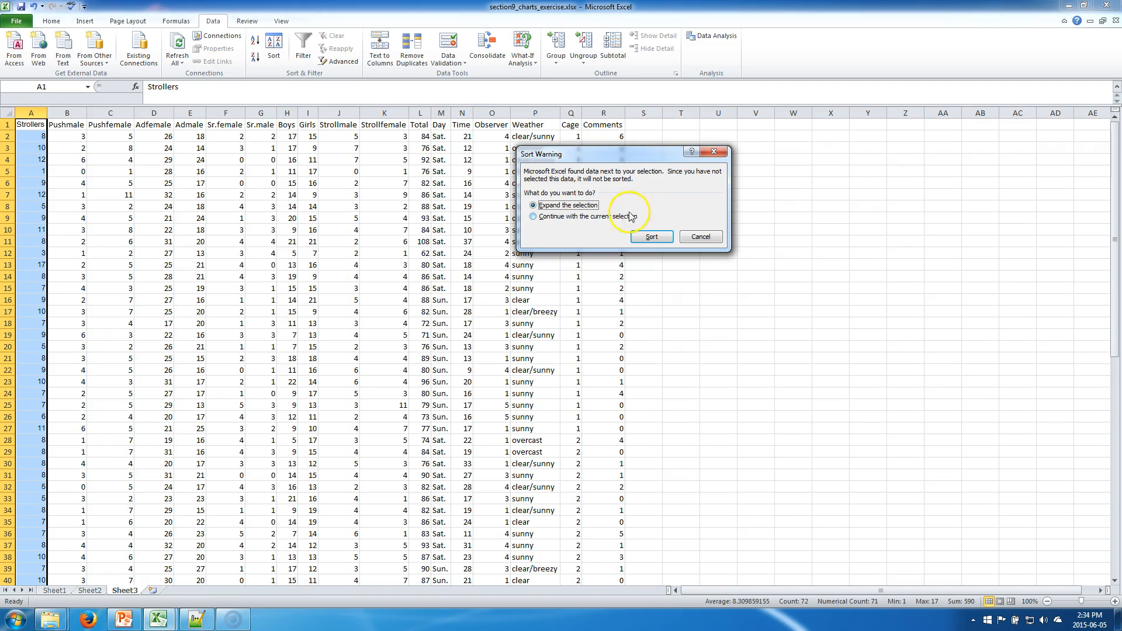
pyautogui.click(634, 238)
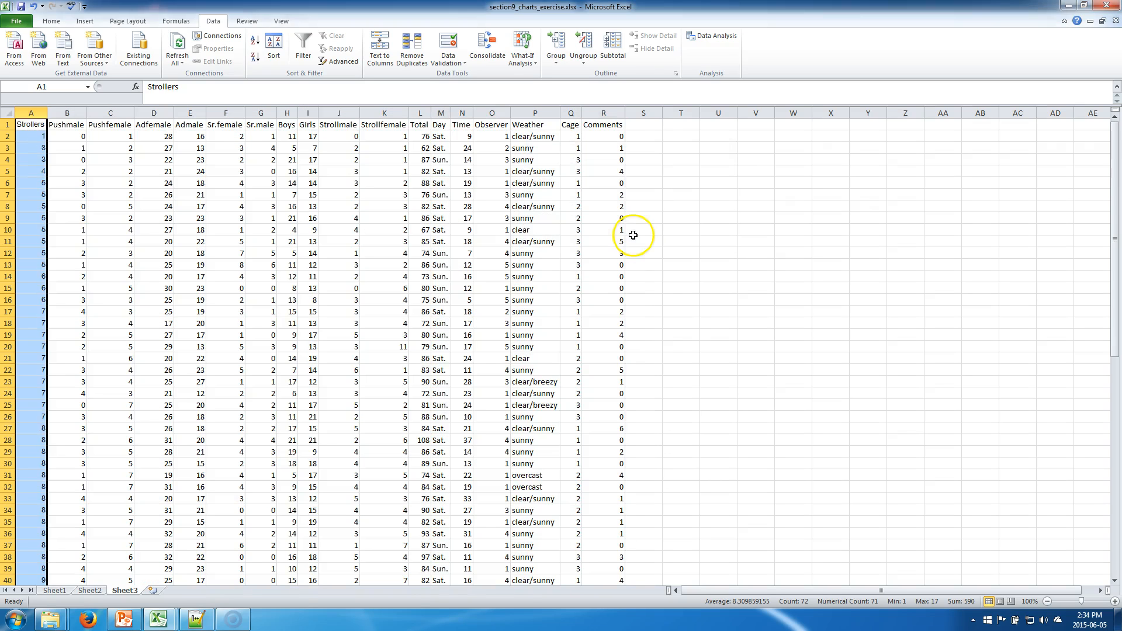
pyautogui.scroll(-1, 288, 313)
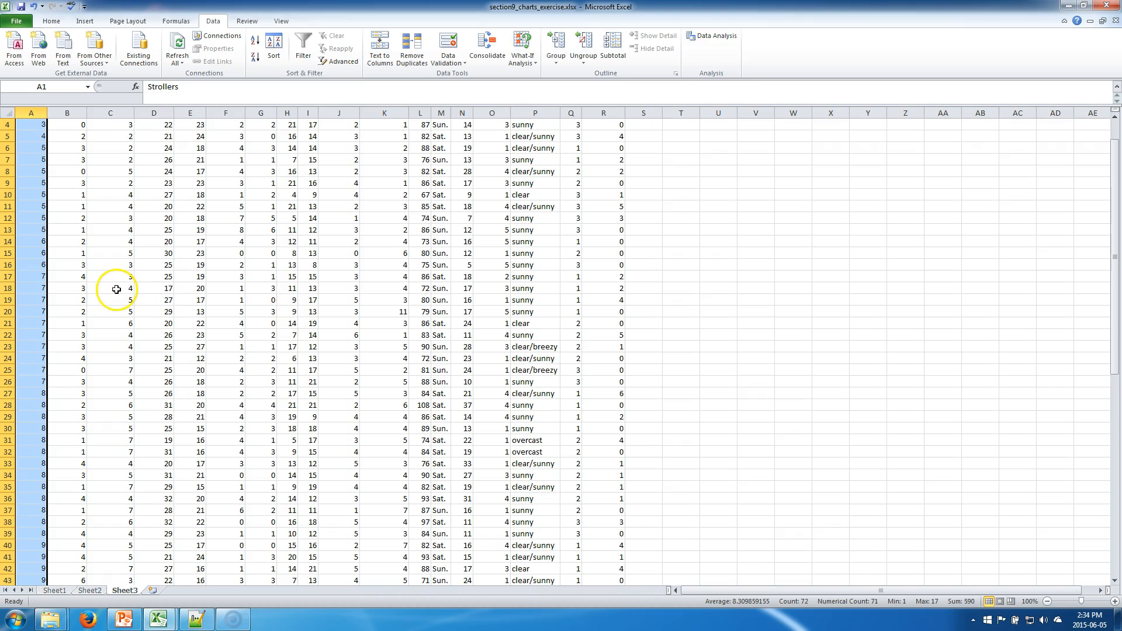
pyautogui.scroll(1, 116, 289)
pyautogui.click(30, 169)
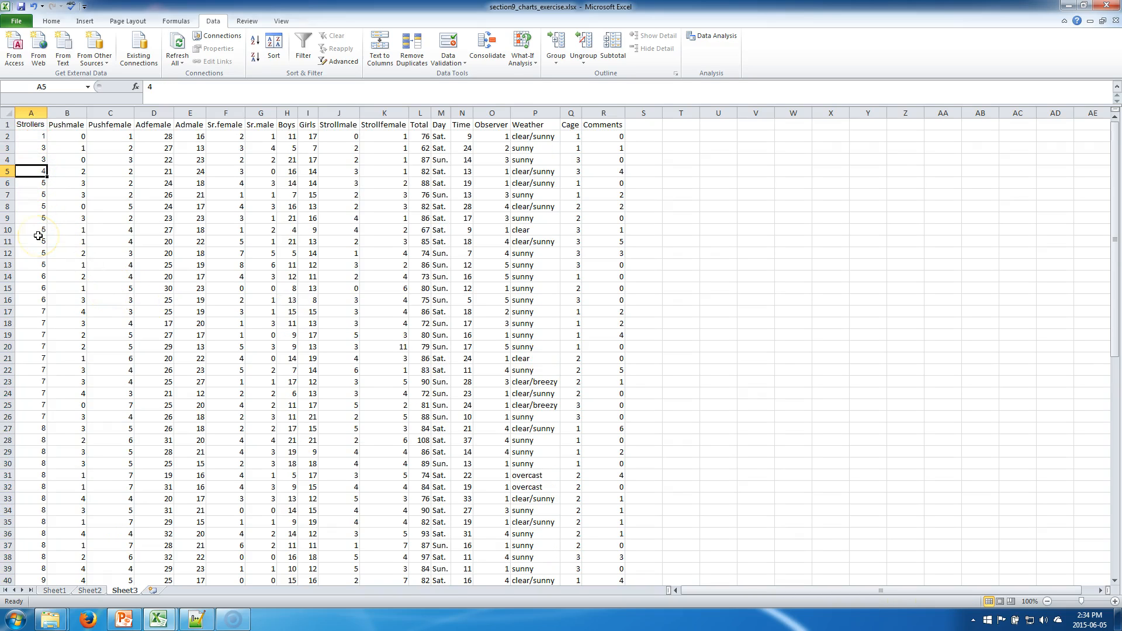
pyautogui.scroll(-5, 38, 235)
pyautogui.scroll(-8, 38, 236)
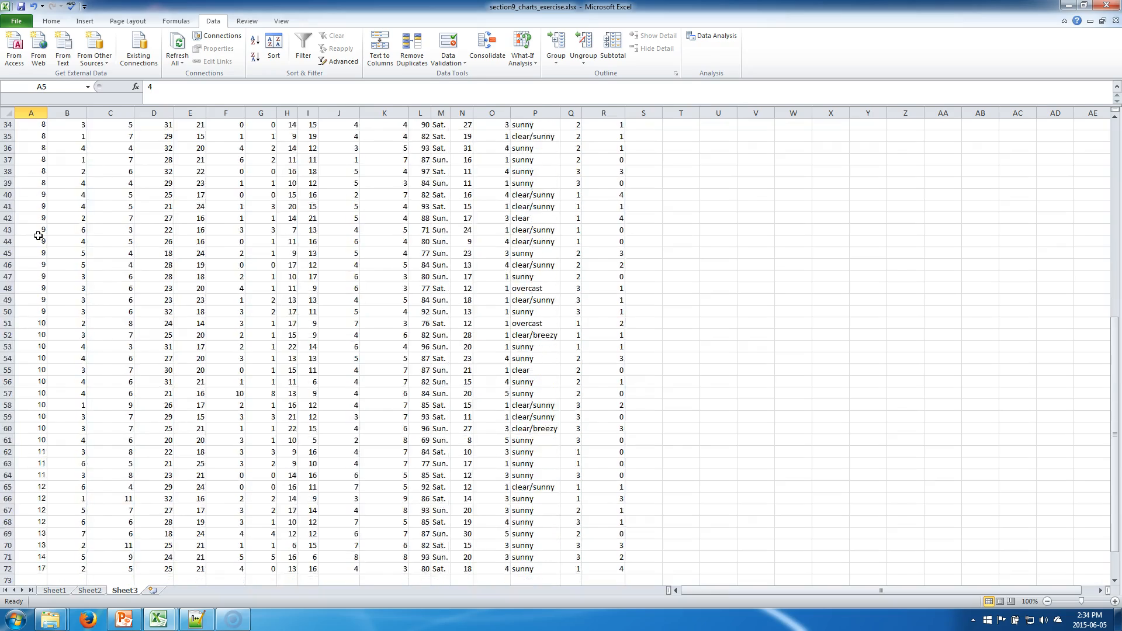
pyautogui.scroll(15, 38, 236)
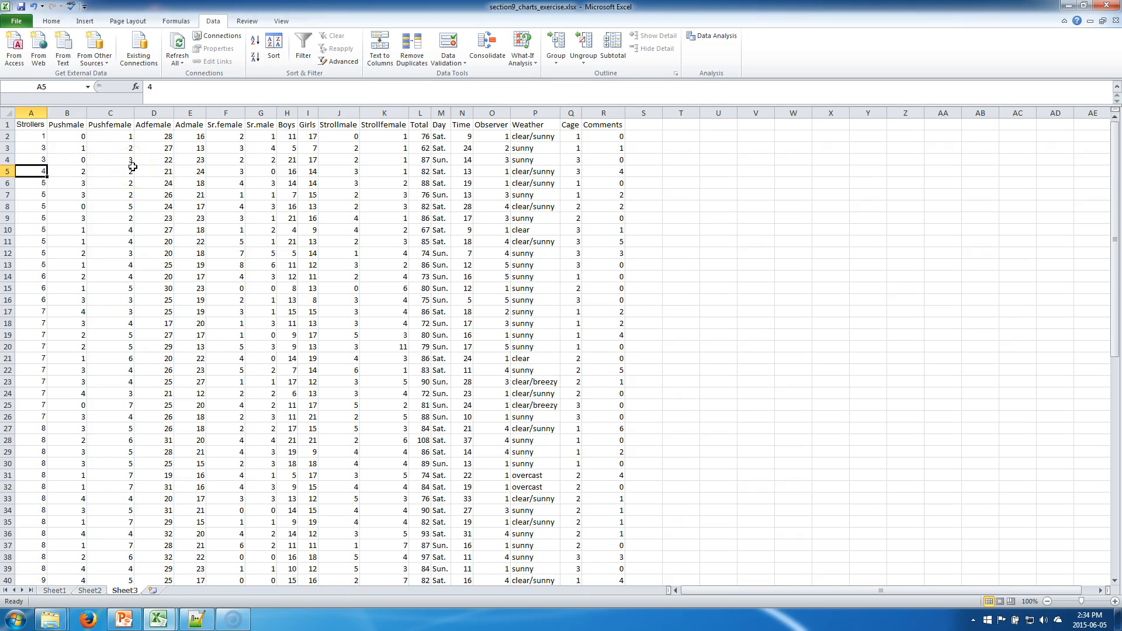
# Step: Try sorting only the Strollers column descending without expanding the selection, then undo that sort
pyautogui.click(59, 154)
pyautogui.press('Left')
pyautogui.press('Up')
pyautogui.press('Up')
pyautogui.hotkey('shift', 'Down')
pyautogui.hotkey('shift', 'Down')
pyautogui.hotkey('shift', 'Down')
pyautogui.hotkey('shift', 'Down')
pyautogui.hotkey('shift', 'Down')
pyautogui.hotkey('shift', 'Down')
pyautogui.hotkey('shift', 'Down')
pyautogui.hotkey('shift', 'Down')
pyautogui.hotkey('shift', 'Down')
pyautogui.press('Up')
pyautogui.hotkey('shift', 'Down')
pyautogui.hotkey('shift', 'Down')
pyautogui.hotkey('shift', 'Down')
pyautogui.hotkey('shift', 'Down')
pyautogui.hotkey('shift', 'Down')
pyautogui.hotkey('shift', 'Down')
pyautogui.hotkey('shift', 'Down')
pyautogui.hotkey('shift', 'Down')
pyautogui.hotkey('shift', 'Down')
pyautogui.hotkey('shift', 'Down')
pyautogui.hotkey('shift', 'Down')
pyautogui.hotkey('shift', 'Down')
pyautogui.hotkey('shift', 'Down')
pyautogui.hotkey('shift', 'Down')
pyautogui.hotkey('shift', 'Down')
pyautogui.hotkey('shift', 'Down')
pyautogui.hotkey('shift', 'Down')
pyautogui.hotkey('shift', 'Down')
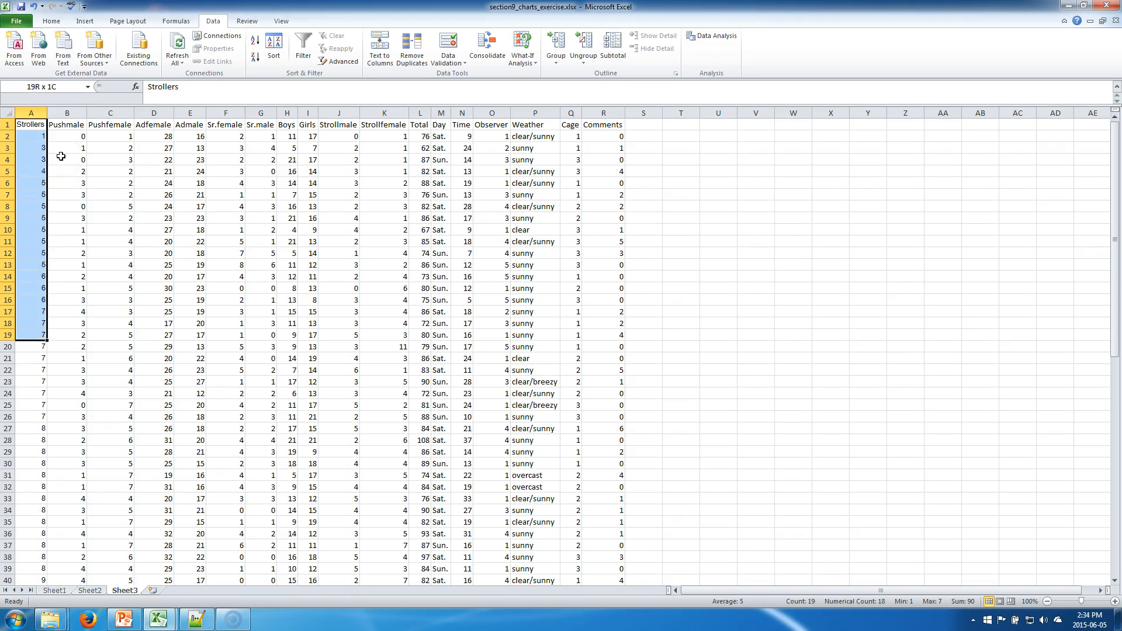
pyautogui.hotkey('shift', 'Down')
pyautogui.hotkey('shift', 'Down')
pyautogui.hotkey('shift', 'Down')
pyautogui.hotkey('shift', 'Down')
pyautogui.hotkey('shift', 'Down')
pyautogui.hotkey('shift', 'Down')
pyautogui.hotkey('shift', 'Down')
pyautogui.hotkey('shift', 'Down')
pyautogui.hotkey('shift', 'Down')
pyautogui.hotkey('shift', 'Down')
pyautogui.hotkey('shift', 'Down')
pyautogui.hotkey('shift', 'Down')
pyautogui.hotkey('shift', 'Down')
pyautogui.hotkey('shift', 'Down')
pyautogui.hotkey('shift', 'Down')
pyautogui.hotkey('shift', 'Down')
pyautogui.hotkey('shift', 'Down')
pyautogui.hotkey('shift', 'Down')
pyautogui.hotkey('shift', 'Down')
pyautogui.hotkey('shift', 'Down')
pyautogui.hotkey('shift', 'Down')
pyautogui.hotkey('shift', 'Down')
pyautogui.hotkey('shift', 'Down')
pyautogui.hotkey('shift', 'Down')
pyautogui.hotkey('shift', 'Down')
pyautogui.hotkey('shift', 'Down')
pyautogui.hotkey('shift', 'Down')
pyautogui.hotkey('shift', 'Down')
pyautogui.hotkey('shift', 'Down')
pyautogui.hotkey('shift', 'Down')
pyautogui.hotkey('shift', 'Down')
pyautogui.hotkey('shift', 'Down')
pyautogui.hotkey('shift', 'Down')
pyautogui.hotkey('shift', 'Down')
pyautogui.hotkey('shift', 'Down')
pyautogui.hotkey('shift', 'Down')
pyautogui.hotkey('shift', 'Down')
pyautogui.hotkey('shift', 'Down')
pyautogui.hotkey('shift', 'Down')
pyautogui.hotkey('shift', 'Down')
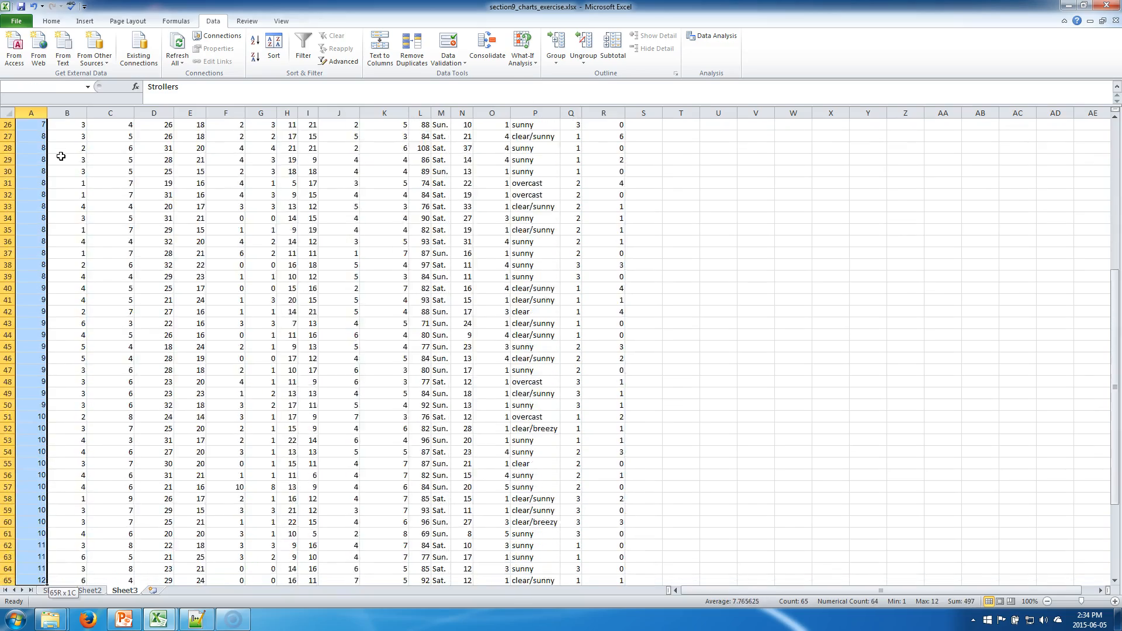
pyautogui.hotkey('shift', 'Down')
pyautogui.hotkey('shift', 'Down')
pyautogui.hotkey('shift', 'Down')
pyautogui.hotkey('shift', 'Down')
pyautogui.hotkey('shift', 'Down')
pyautogui.hotkey('shift', 'Down')
pyautogui.hotkey('shift', 'Down')
pyautogui.hotkey('shift', 'Down')
pyautogui.hotkey('shift', 'Up')
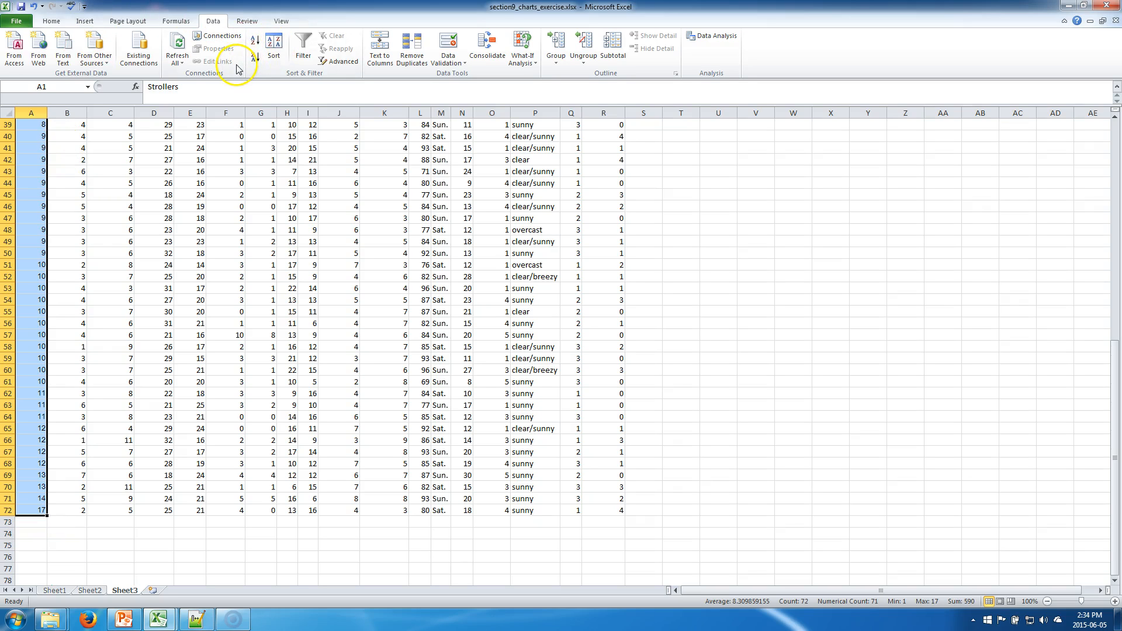
pyautogui.click(255, 58)
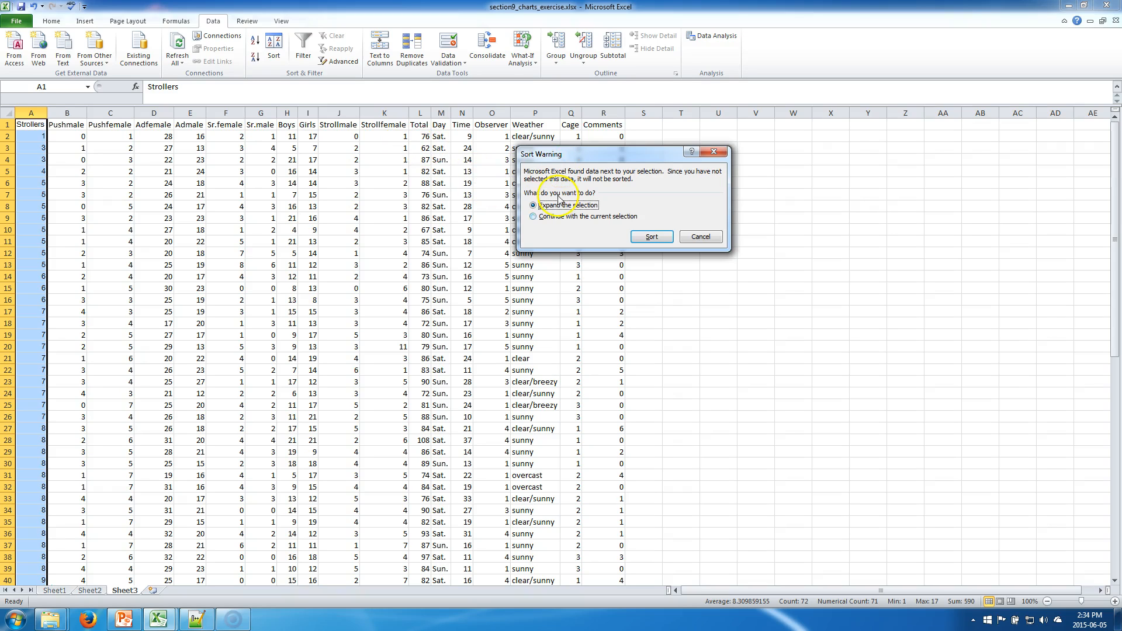
pyautogui.click(581, 219)
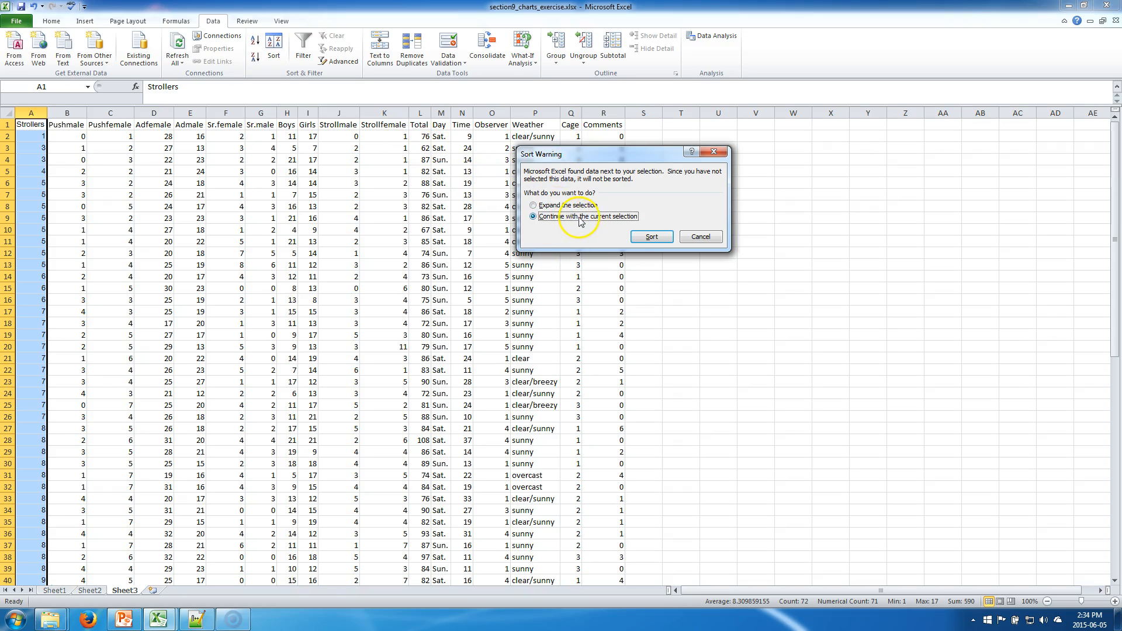
pyautogui.click(650, 237)
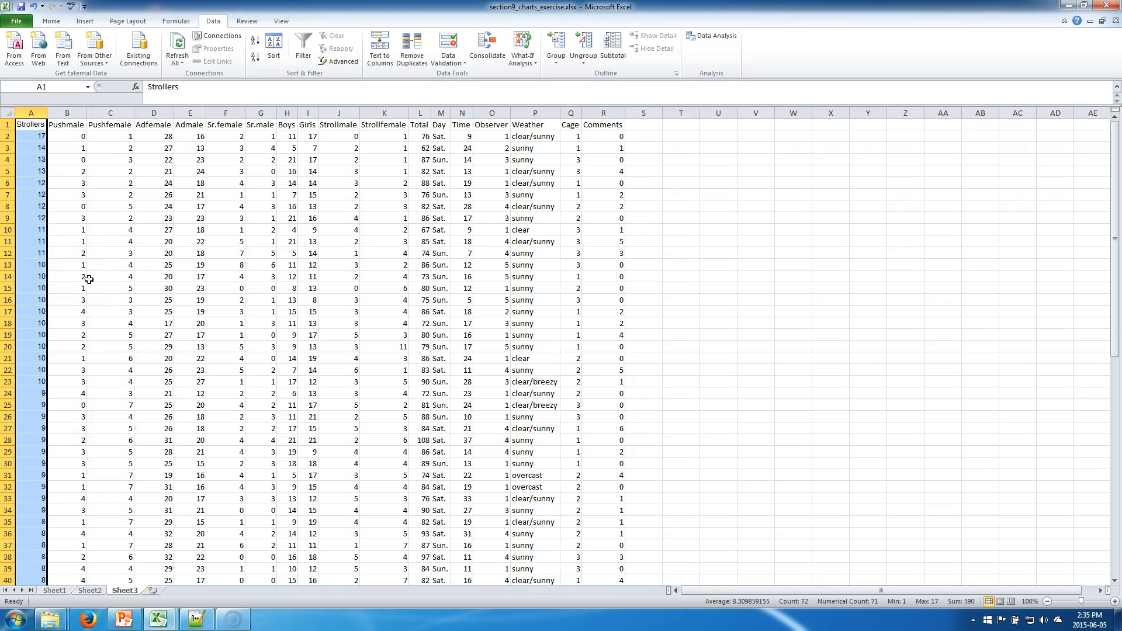
pyautogui.hotkey('ctrl', 'z')
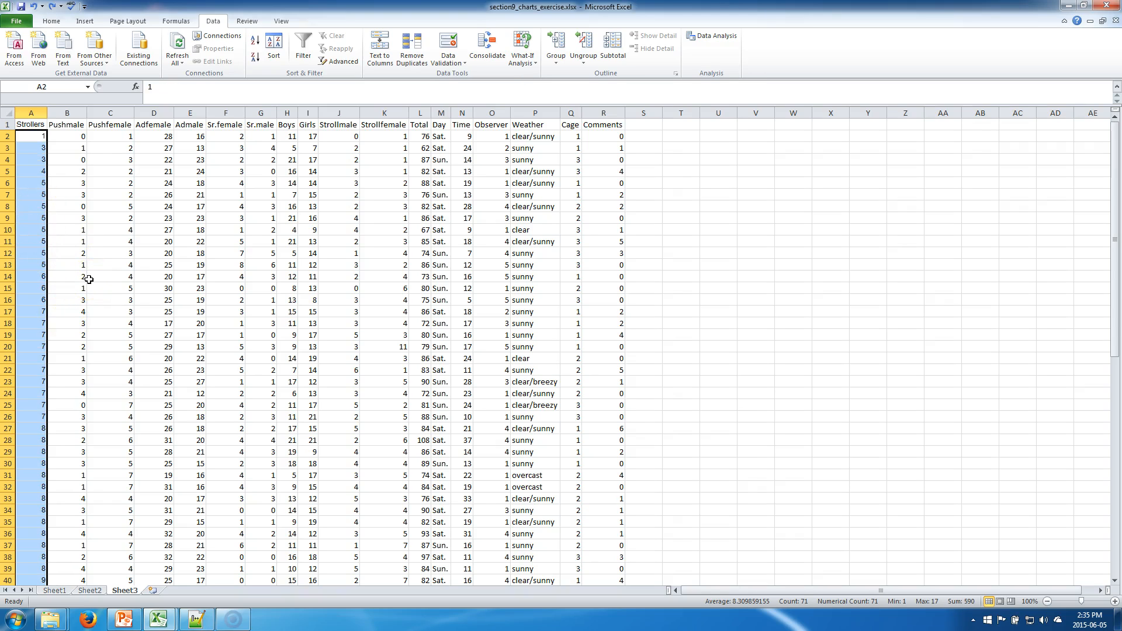
# Step: Reselect the Strollers column and sort the whole table descending by Strollers, expanding the selection
pyautogui.click(57, 336)
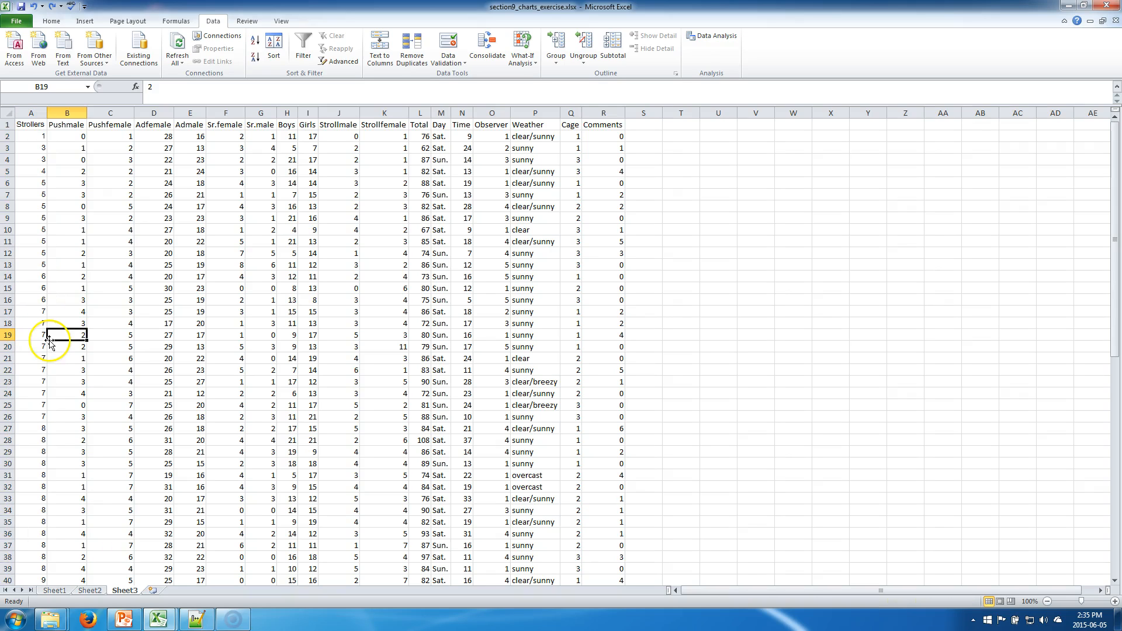
pyautogui.click(28, 139)
pyautogui.hotkey('shift', 'Down')
pyautogui.hotkey('shift', 'Down')
pyautogui.hotkey('shift', 'Down')
pyautogui.hotkey('shift', 'Down')
pyautogui.hotkey('shift', 'Down')
pyautogui.hotkey('shift', 'Down')
pyautogui.hotkey('shift', 'Down')
pyautogui.hotkey('shift', 'Down')
pyautogui.hotkey('shift', 'Down')
pyautogui.hotkey('shift', 'Down')
pyautogui.hotkey('shift', 'Down')
pyautogui.hotkey('shift', 'Down')
pyautogui.hotkey('shift', 'Down')
pyautogui.hotkey('shift', 'Down')
pyautogui.hotkey('shift', 'Down')
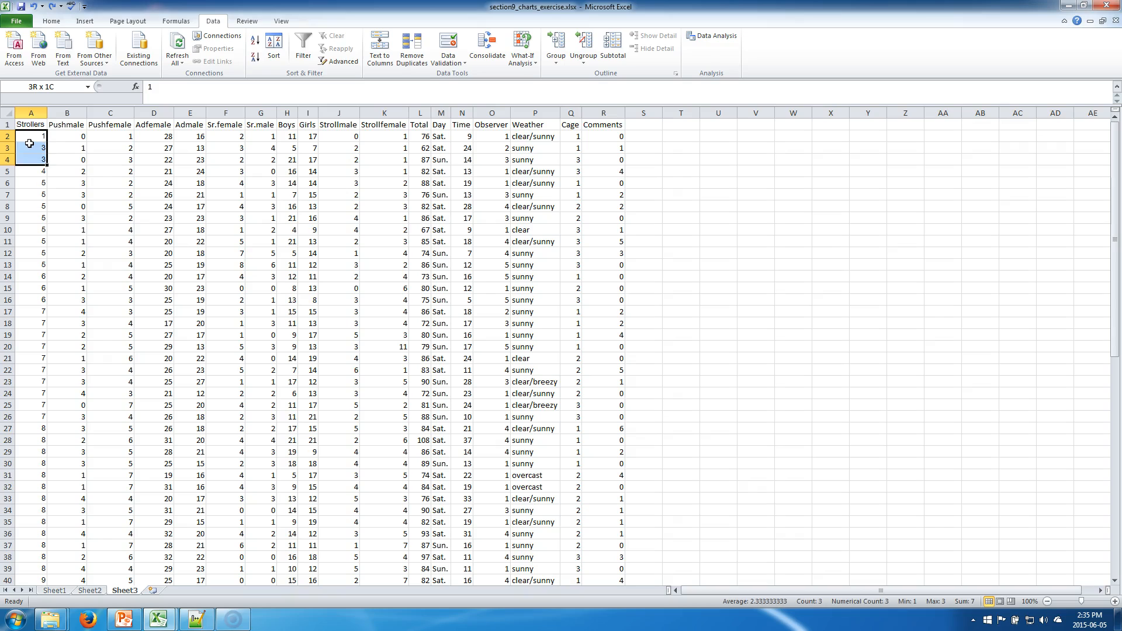
pyautogui.hotkey('shift', 'Down')
pyautogui.hotkey('shift', 'Down')
pyautogui.hotkey('shift', 'Down')
pyautogui.hotkey('shift', 'Down')
pyautogui.hotkey('shift', 'Down')
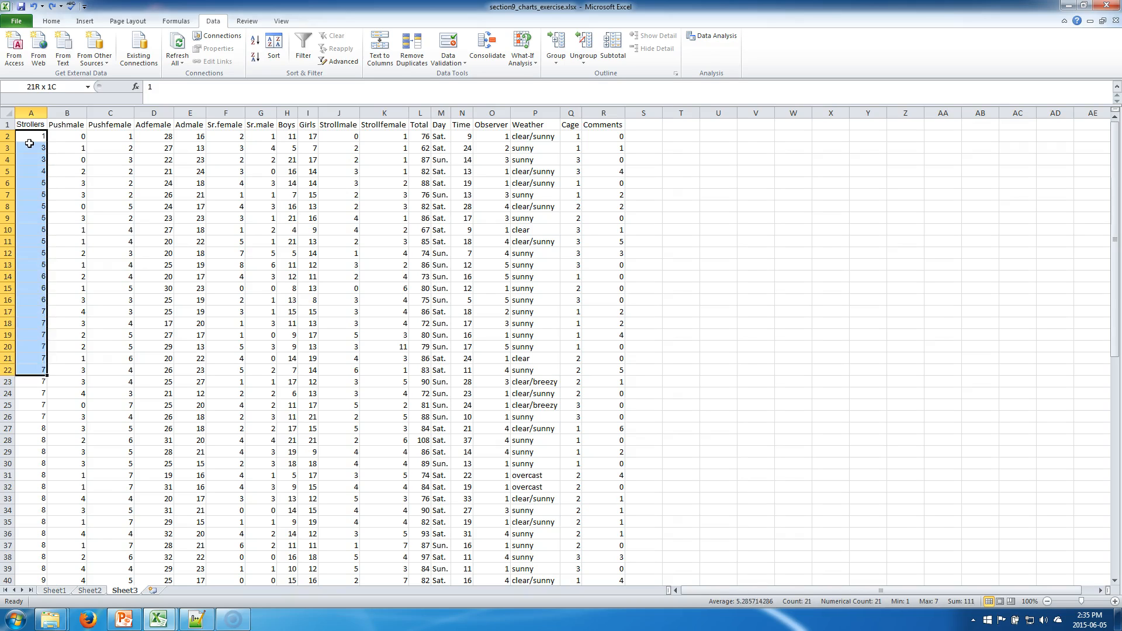
pyautogui.press('Up')
pyautogui.hotkey('shift', 'Down')
pyautogui.hotkey('shift', 'Down')
pyautogui.hotkey('shift', 'Down')
pyautogui.hotkey('shift', 'Down')
pyautogui.hotkey('shift', 'Down')
pyautogui.hotkey('shift', 'Down')
pyautogui.hotkey('shift', 'Down')
pyautogui.hotkey('shift', 'Down')
pyautogui.hotkey('shift', 'Down')
pyautogui.hotkey('shift', 'Down')
pyautogui.hotkey('shift', 'Down')
pyautogui.hotkey('shift', 'Down')
pyautogui.hotkey('shift', 'Down')
pyautogui.hotkey('shift', 'Down')
pyautogui.hotkey('shift', 'Down')
pyautogui.hotkey('shift', 'Down')
pyautogui.hotkey('shift', 'Down')
pyautogui.hotkey('shift', 'Down')
pyautogui.hotkey('shift', 'Down')
pyautogui.hotkey('shift', 'Down')
pyautogui.hotkey('shift', 'Down')
pyautogui.hotkey('shift', 'Down')
pyautogui.hotkey('shift', 'Down')
pyautogui.hotkey('shift', 'Down')
pyautogui.hotkey('shift', 'Down')
pyautogui.hotkey('shift', 'Down')
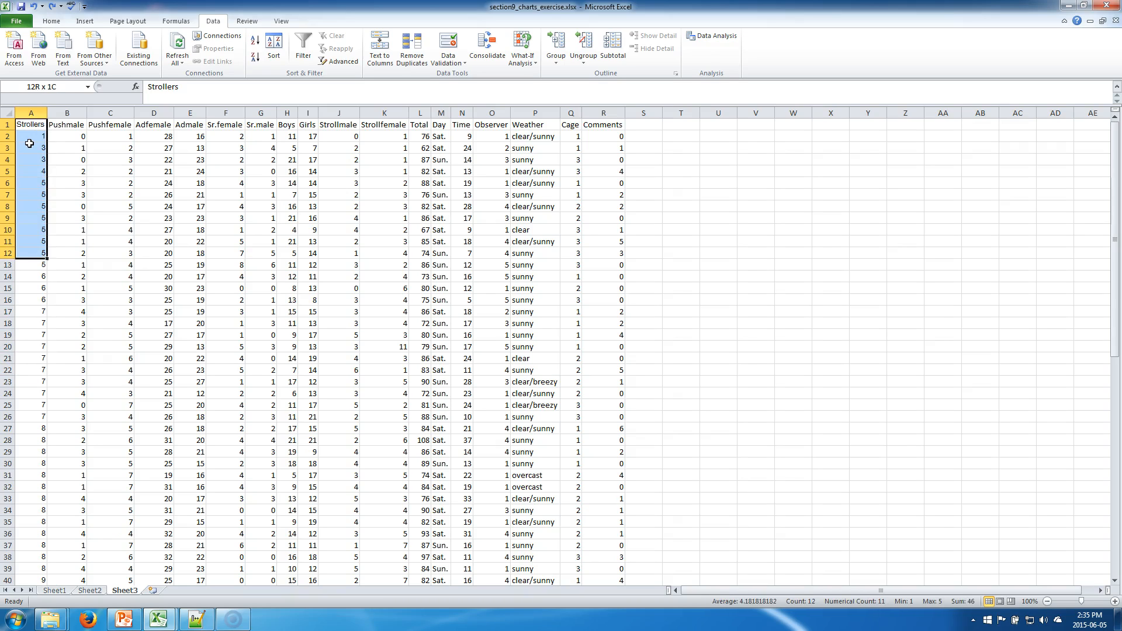
pyautogui.hotkey('shift', 'Down')
pyautogui.hotkey('shift', 'Down')
pyautogui.hotkey('shift', 'Down')
pyautogui.hotkey('shift', 'Down')
pyautogui.hotkey('shift', 'Down')
pyautogui.hotkey('shift', 'Down')
pyautogui.hotkey('shift', 'Down')
pyautogui.hotkey('shift', 'Down')
pyautogui.hotkey('shift', 'Down')
pyautogui.hotkey('shift', 'Down')
pyautogui.hotkey('shift', 'Down')
pyautogui.hotkey('shift', 'Down')
pyautogui.hotkey('shift', 'Down')
pyautogui.hotkey('shift', 'Down')
pyautogui.hotkey('shift', 'Down')
pyautogui.hotkey('shift', 'Down')
pyautogui.hotkey('shift', 'Down')
pyautogui.hotkey('shift', 'Down')
pyautogui.hotkey('shift', 'Down')
pyautogui.hotkey('shift', 'Down')
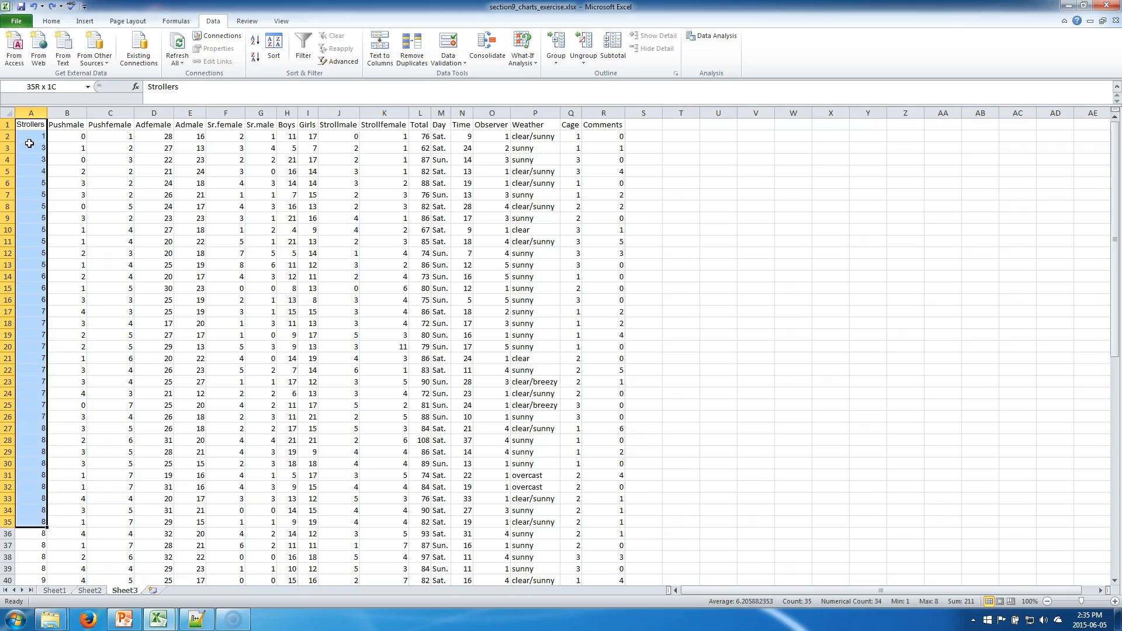
pyautogui.hotkey('shift', 'Down')
pyautogui.hotkey('shift', 'Down')
pyautogui.hotkey('shift', 'Down')
pyautogui.hotkey('shift', 'Down')
pyautogui.hotkey('shift', 'Down')
pyautogui.hotkey('shift', 'Down')
pyautogui.hotkey('shift', 'Down')
pyautogui.hotkey('shift', 'Down')
pyautogui.hotkey('shift', 'Down')
pyautogui.hotkey('shift', 'Down')
pyautogui.hotkey('shift', 'Down')
pyautogui.hotkey('shift', 'Down')
pyautogui.hotkey('shift', 'Down')
pyautogui.hotkey('shift', 'Down')
pyautogui.hotkey('shift', 'Down')
pyautogui.hotkey('shift', 'Down')
pyautogui.hotkey('shift', 'Down')
pyautogui.hotkey('shift', 'Down')
pyautogui.hotkey('shift', 'Down')
pyautogui.hotkey('shift', 'Down')
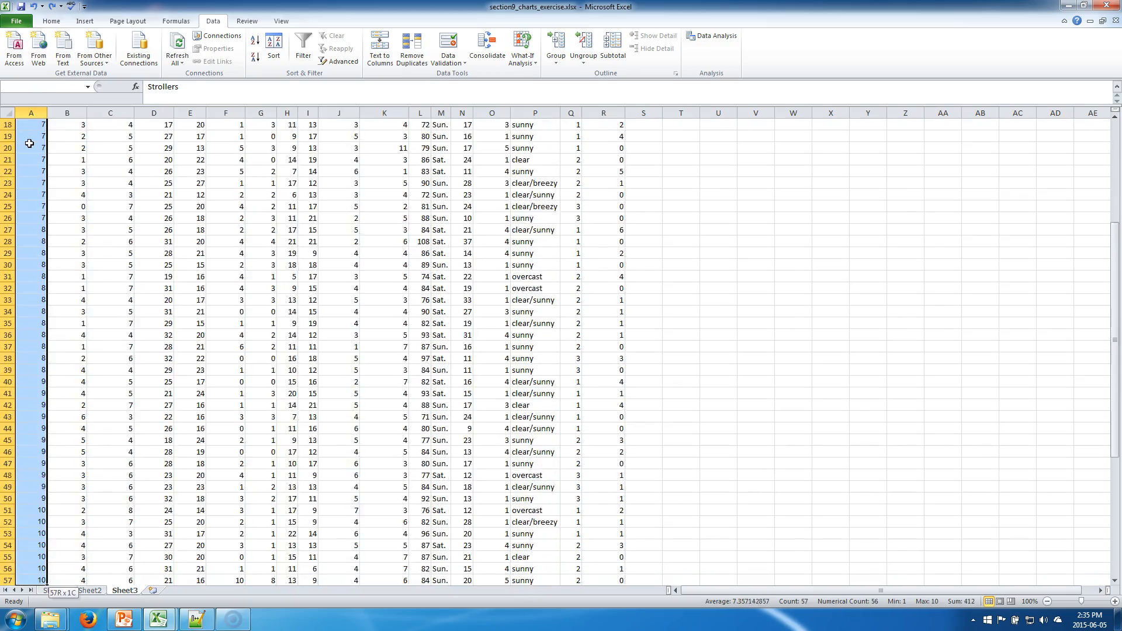
pyautogui.hotkey('shift', 'Down')
pyautogui.hotkey('shift', 'Down')
pyautogui.hotkey('shift', 'Down')
pyautogui.hotkey('shift', 'Down')
pyautogui.hotkey('shift', 'Up')
pyautogui.hotkey('shift', 'Up')
pyautogui.hotkey('shift', 'Up')
pyautogui.hotkey('shift', 'Up')
pyautogui.hotkey('shift', 'Up')
pyautogui.hotkey('shift', 'Up')
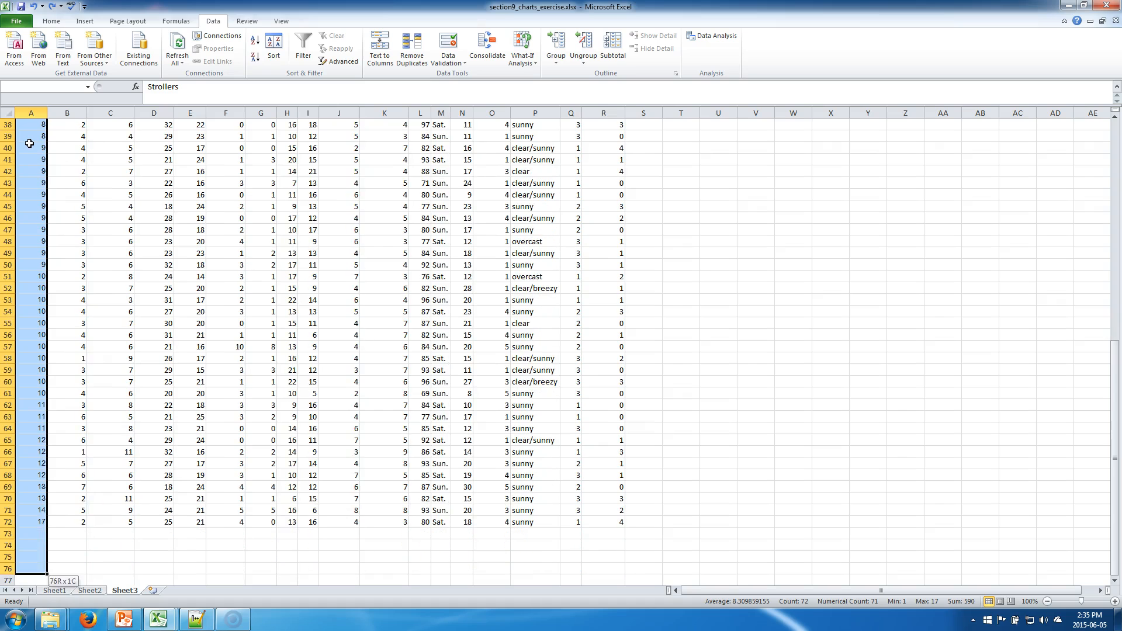
pyautogui.hotkey('shift', 'Down')
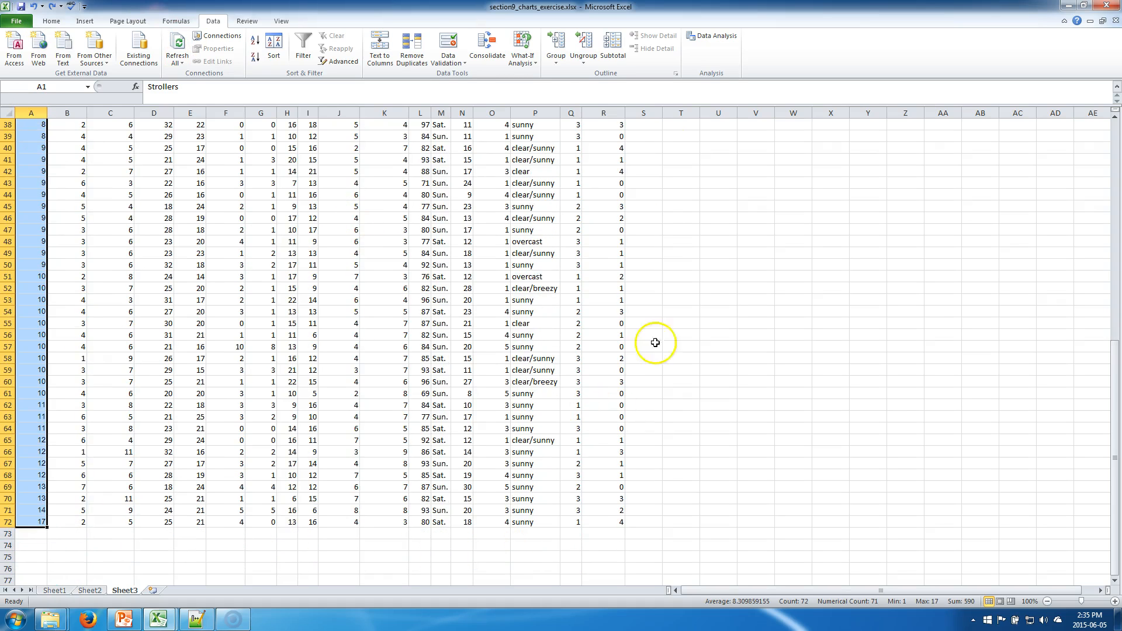
pyautogui.click(380, 49)
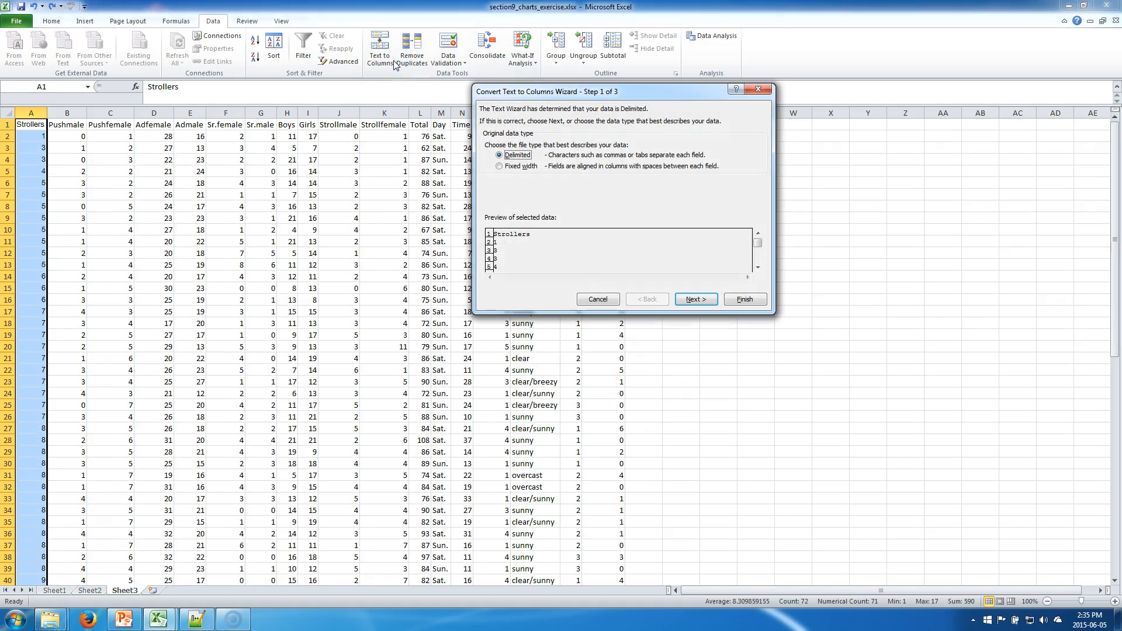
pyautogui.click(745, 299)
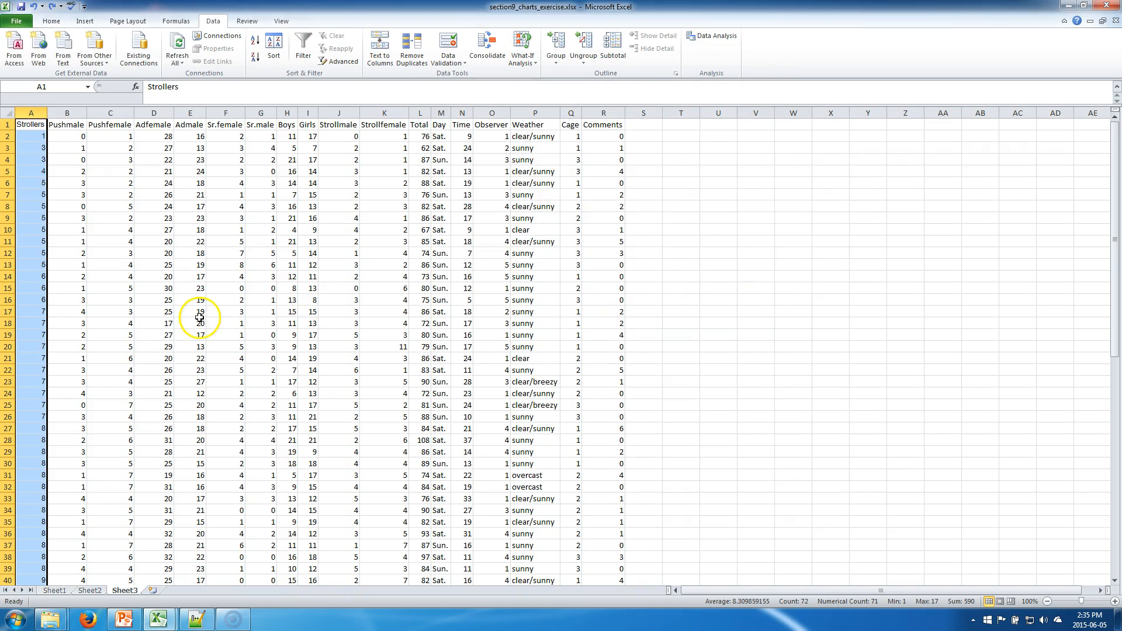
pyautogui.click(277, 64)
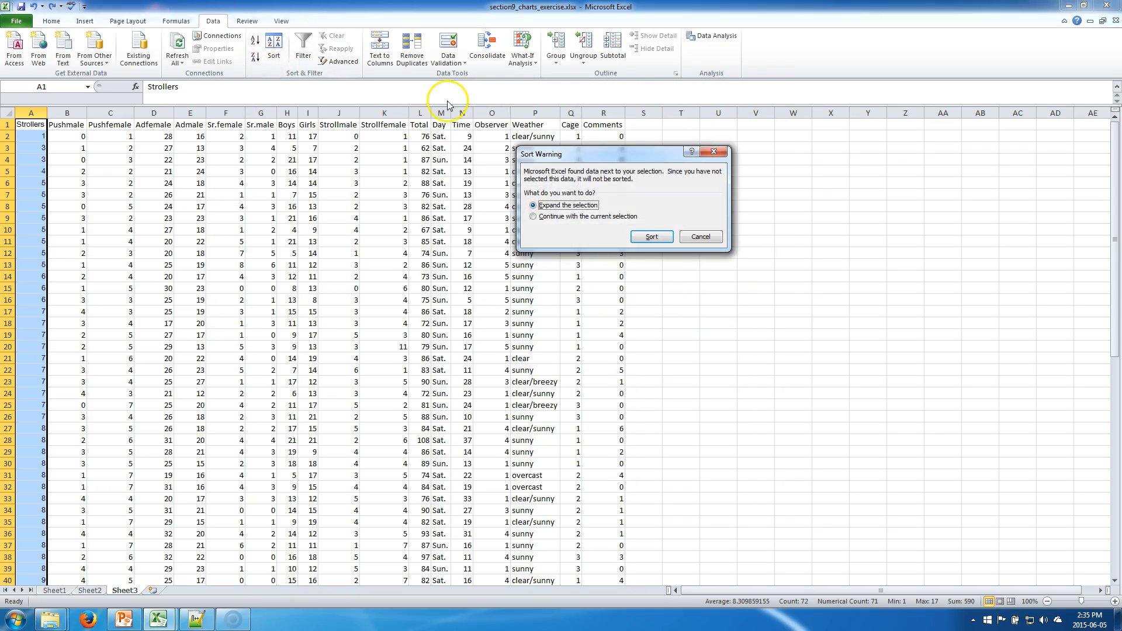
pyautogui.click(651, 237)
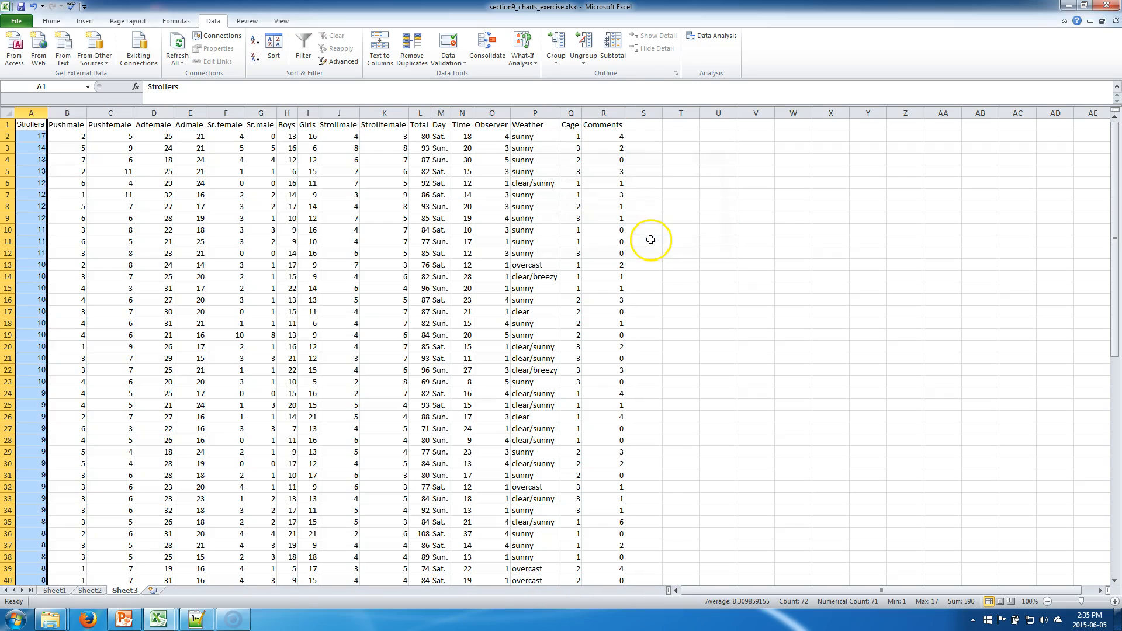
pyautogui.click(430, 183)
pyautogui.scroll(-1, 46, 196)
pyautogui.scroll(1, 46, 196)
pyautogui.scroll(-7, 47, 196)
pyautogui.scroll(7, 47, 197)
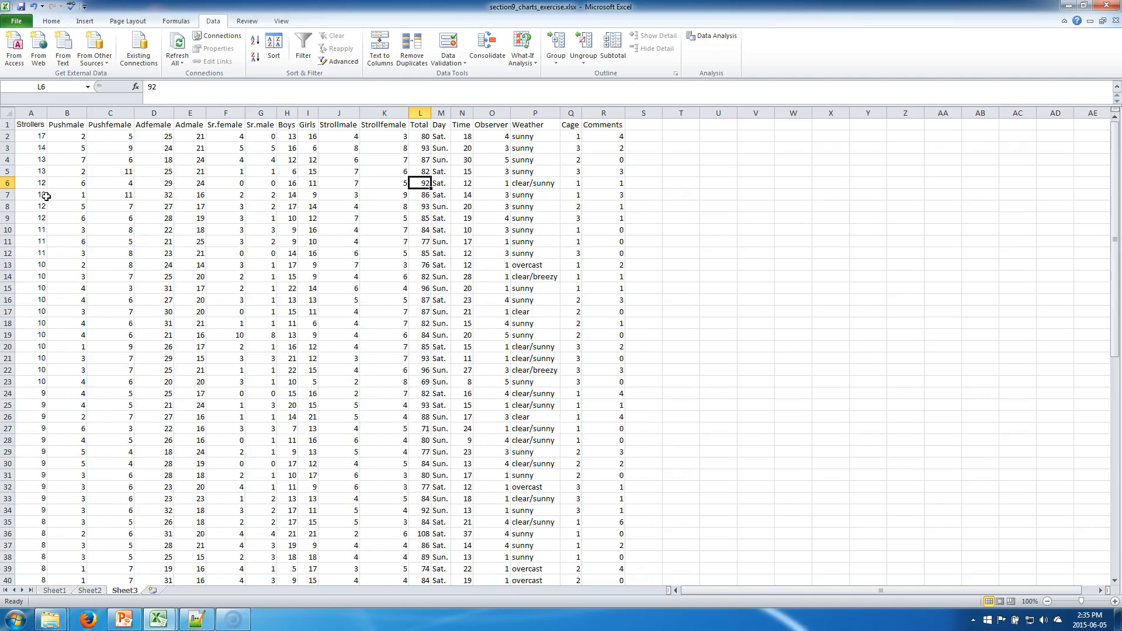
pyautogui.click(50, 162)
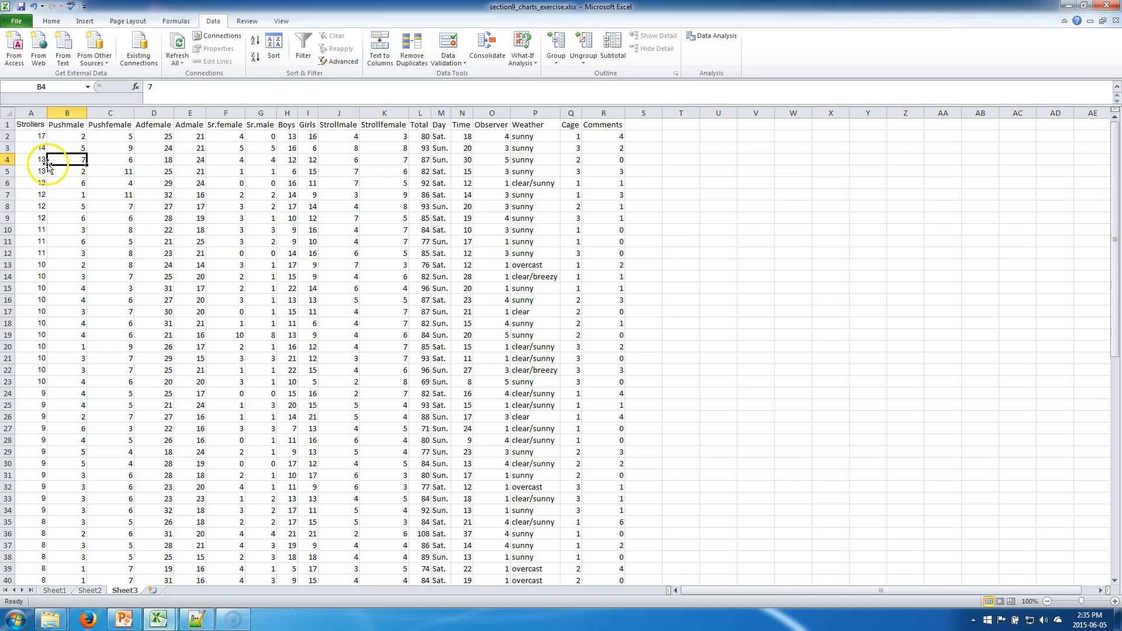
# Step: Sort the table by Strollers largest to smallest, adding a second level by Pushmale smallest to largest
pyautogui.click(274, 55)
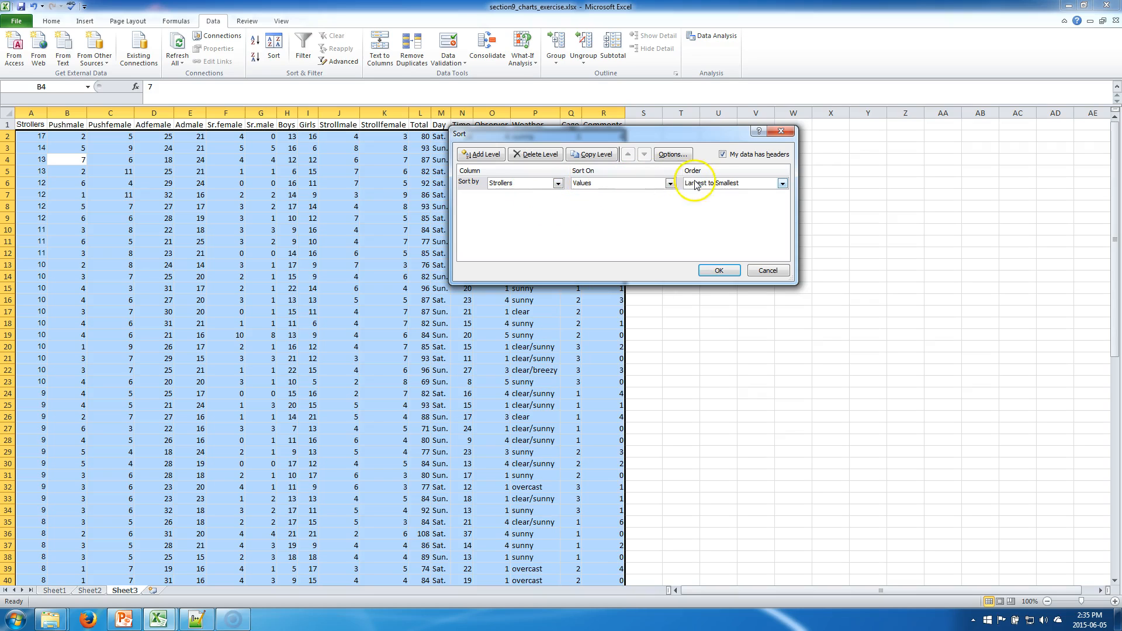
pyautogui.click(474, 157)
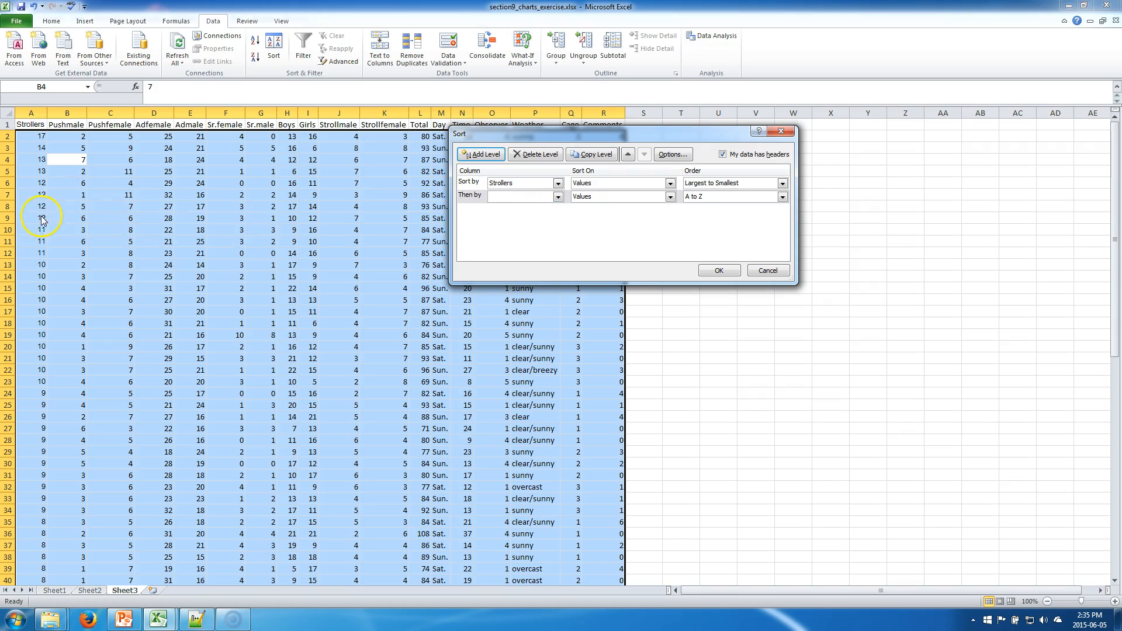
pyautogui.click(539, 197)
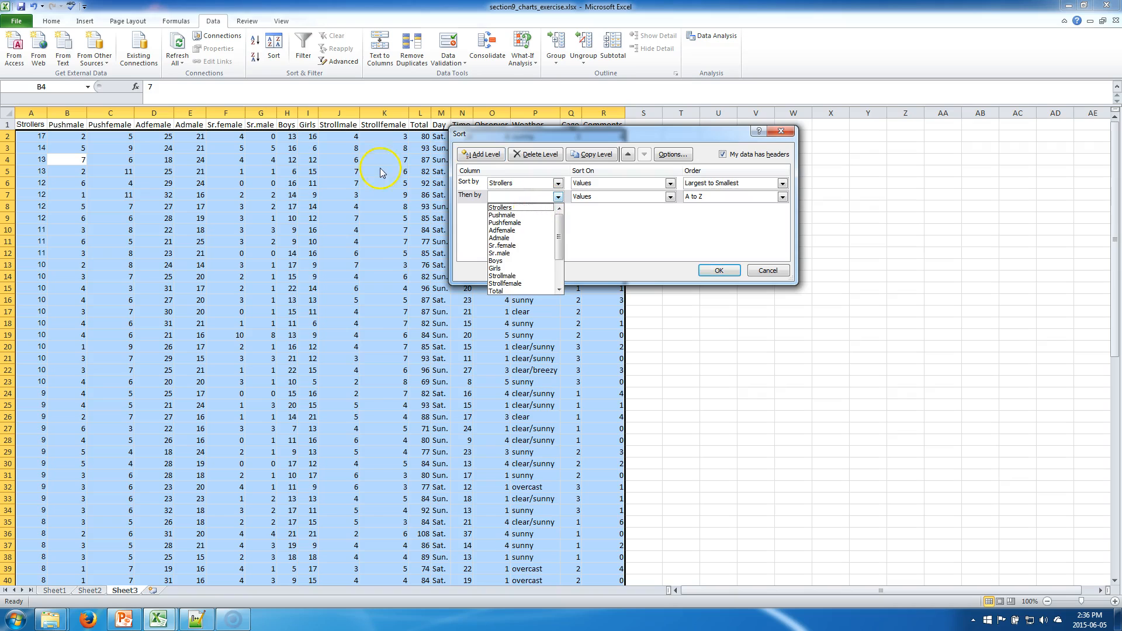
pyautogui.press('Down')
pyautogui.press('Down')
pyautogui.press('Down')
pyautogui.press('Down')
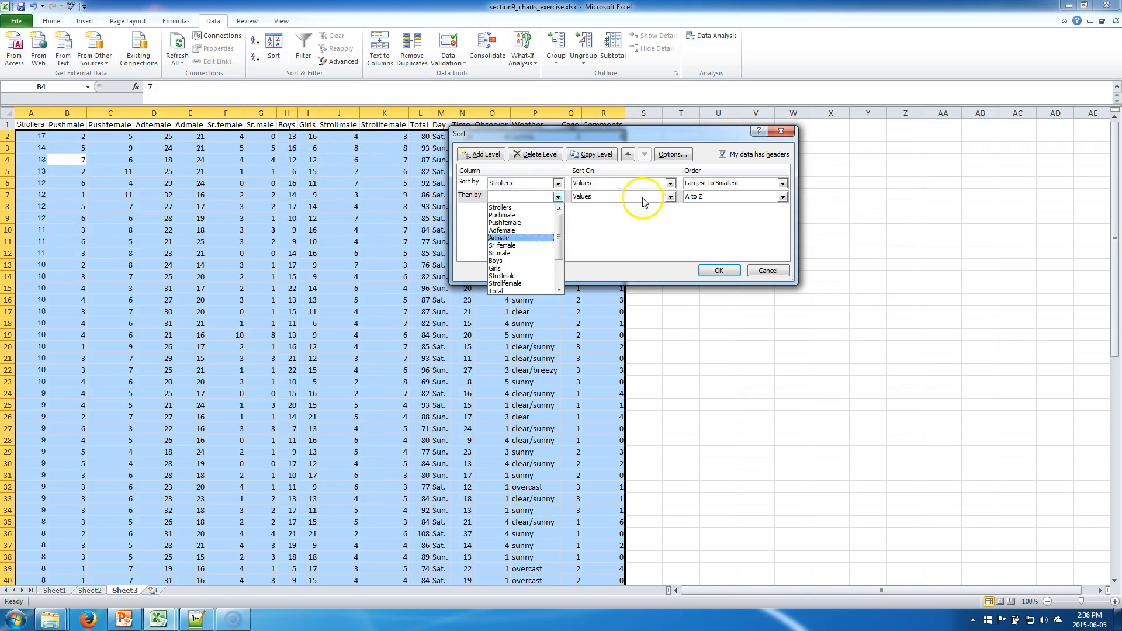
pyautogui.click(501, 215)
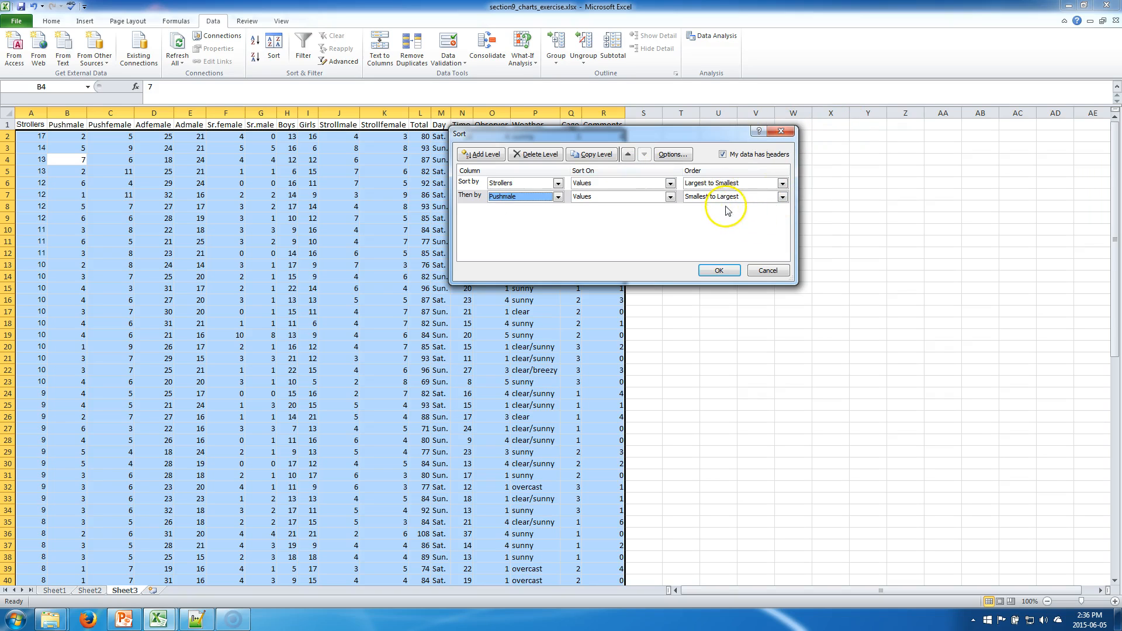
pyautogui.click(719, 269)
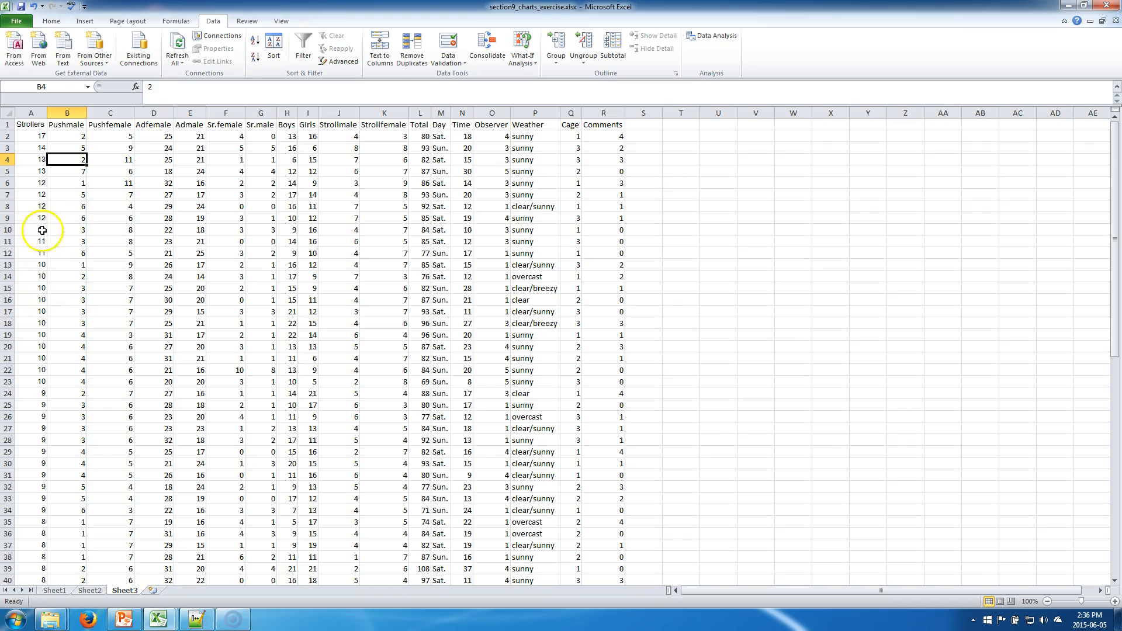
# Step: Examine the Pushmale values within each group of equal Strollers counts in the sorted table
pyautogui.click(54, 191)
pyautogui.press('Left')
pyautogui.press('Up')
pyautogui.press('Right')
pyautogui.press('Down')
pyautogui.press('Down')
pyautogui.press('Down')
pyautogui.press('Down')
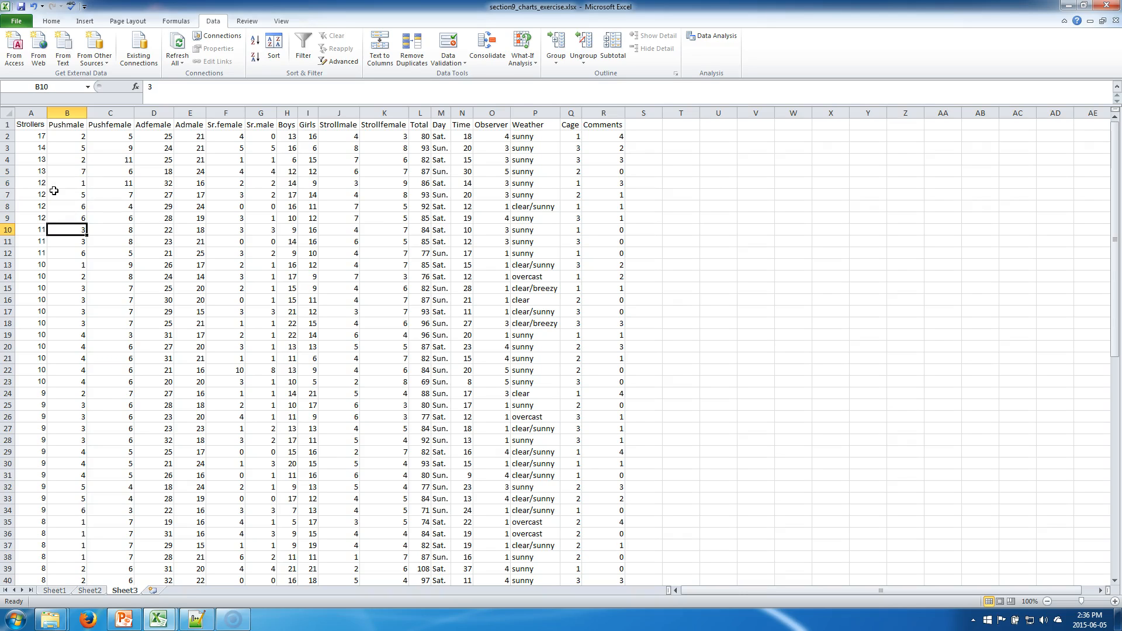
pyautogui.press('Down')
pyautogui.press('Down')
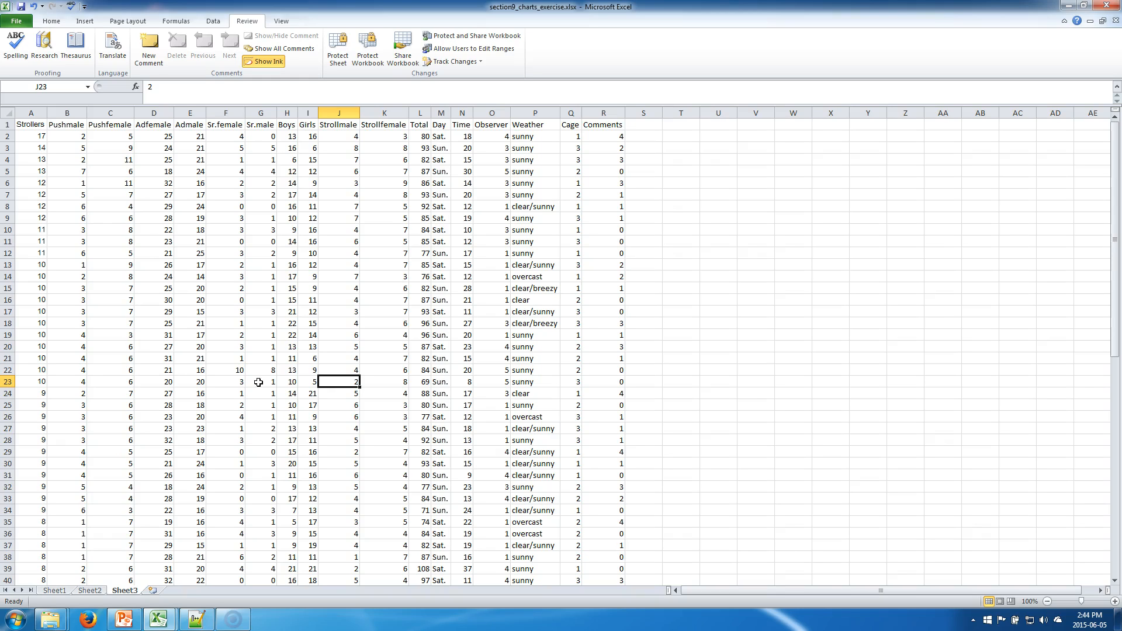
# Step: Scroll through the sorted table and inspect individual cells and the column headers
pyautogui.click(286, 381)
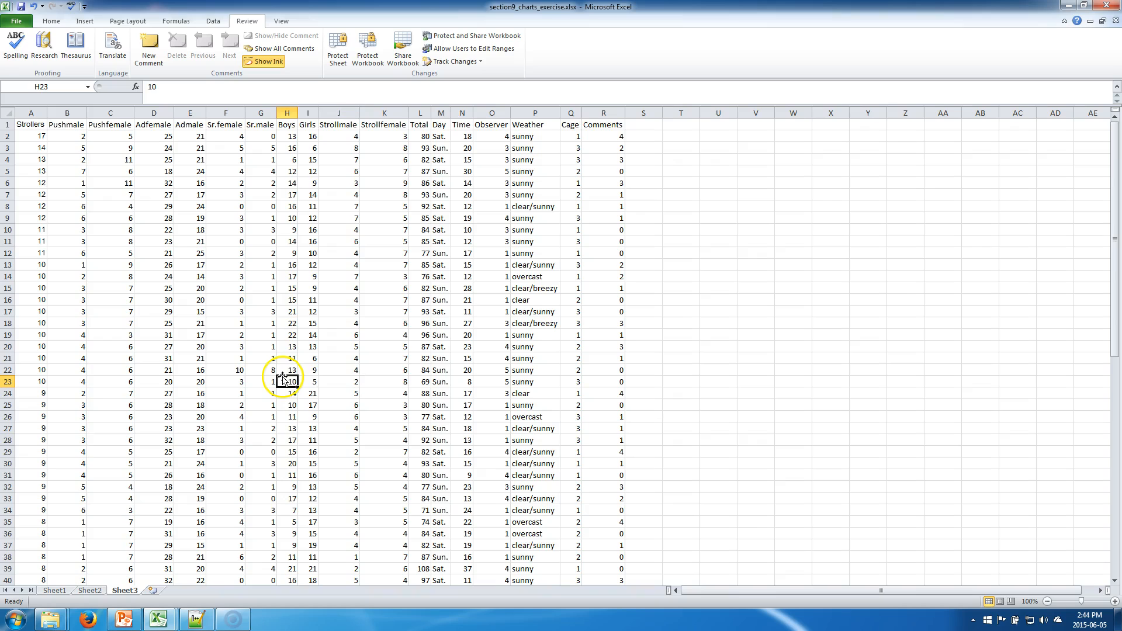
pyautogui.scroll(-3, 284, 368)
pyautogui.scroll(-7, 282, 358)
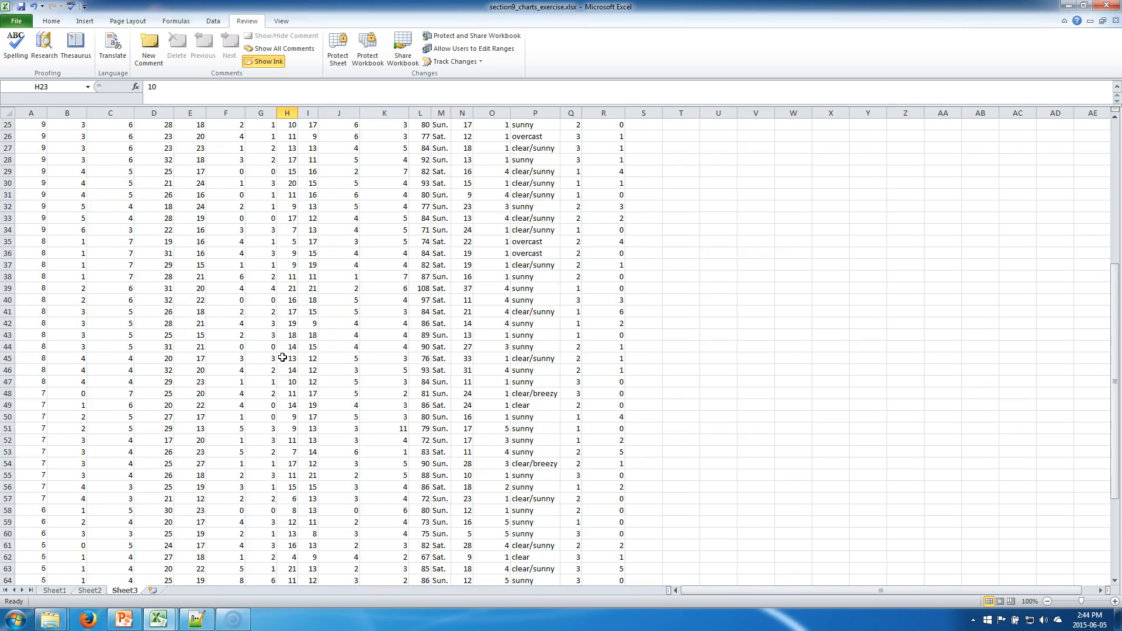
pyautogui.scroll(-6, 282, 358)
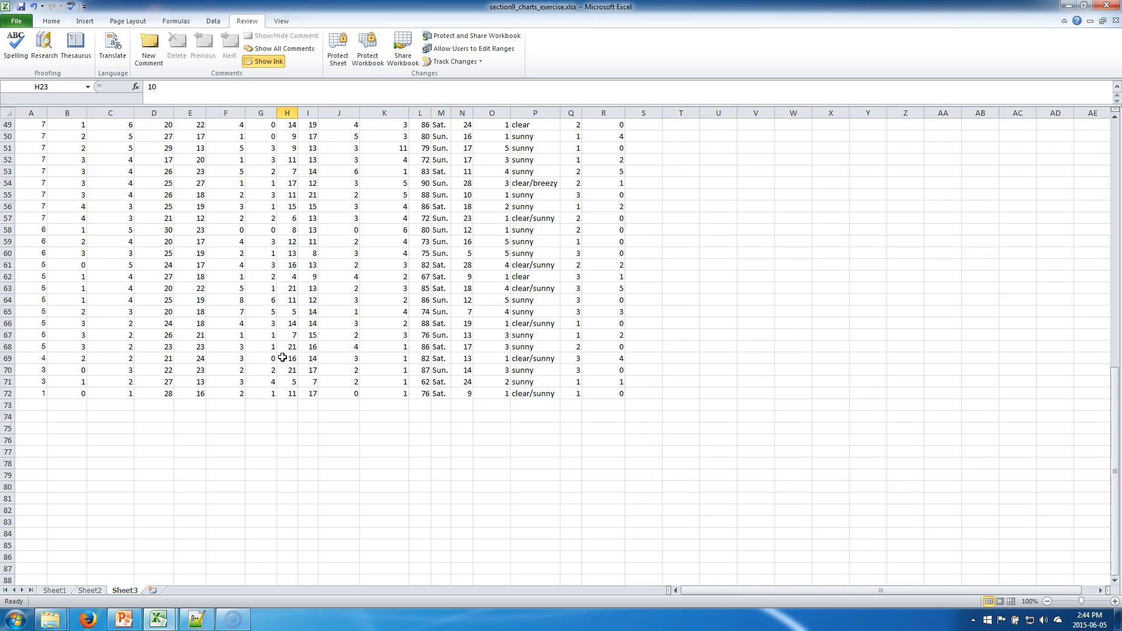
pyautogui.scroll(-8, 282, 357)
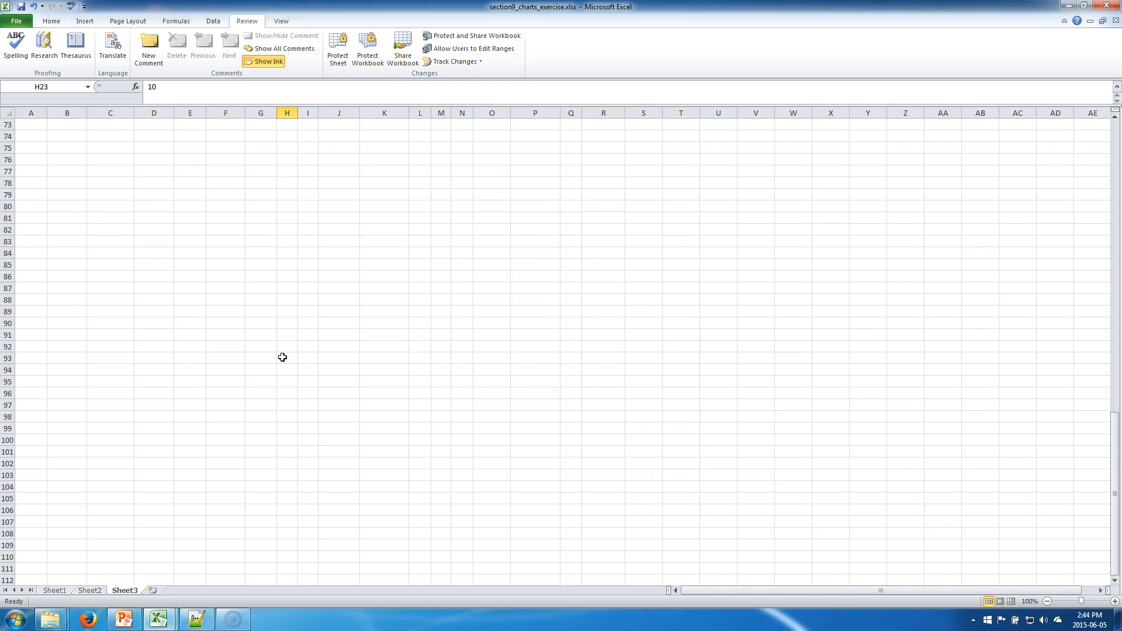
pyautogui.scroll(20, 282, 357)
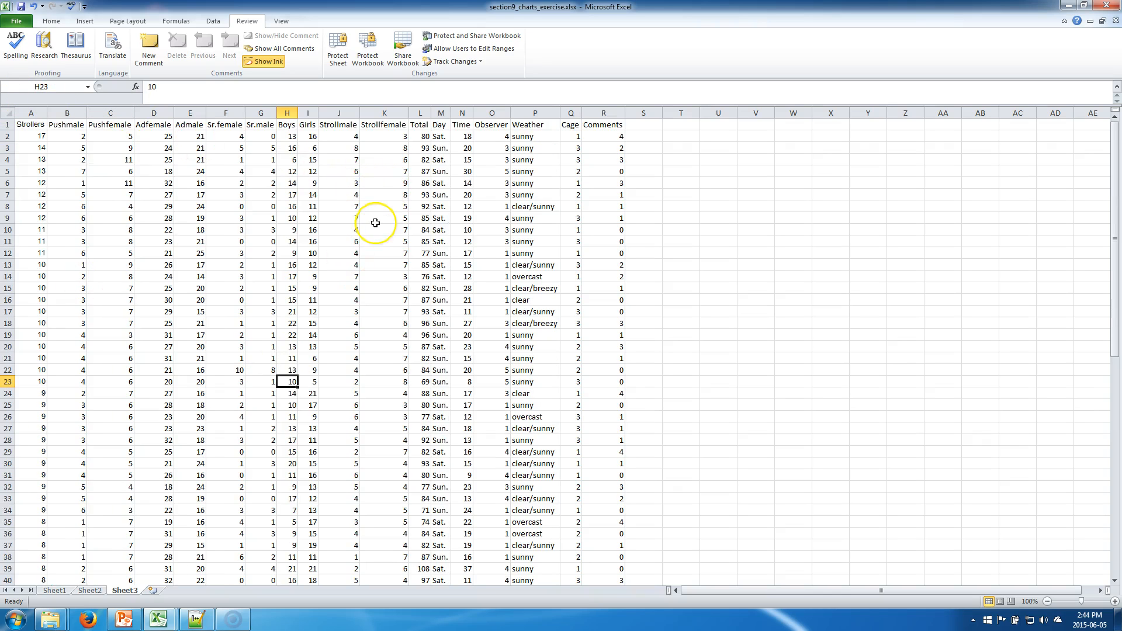
pyautogui.scroll(-10, 376, 223)
pyautogui.scroll(-4, 375, 222)
pyautogui.scroll(14, 375, 223)
pyautogui.click(307, 299)
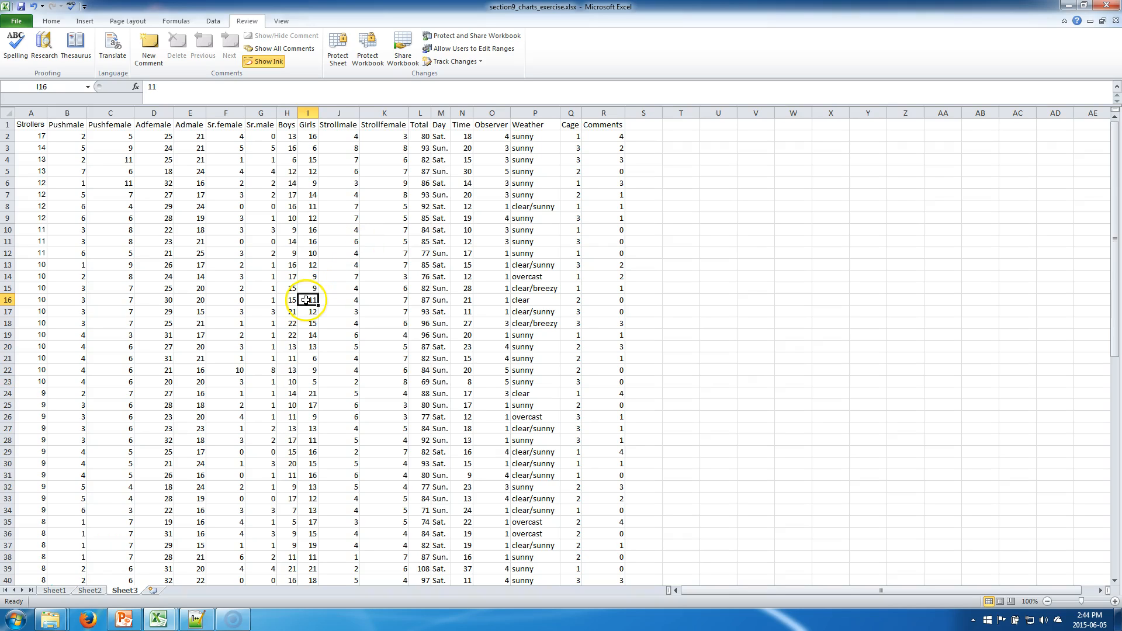
pyautogui.click(41, 128)
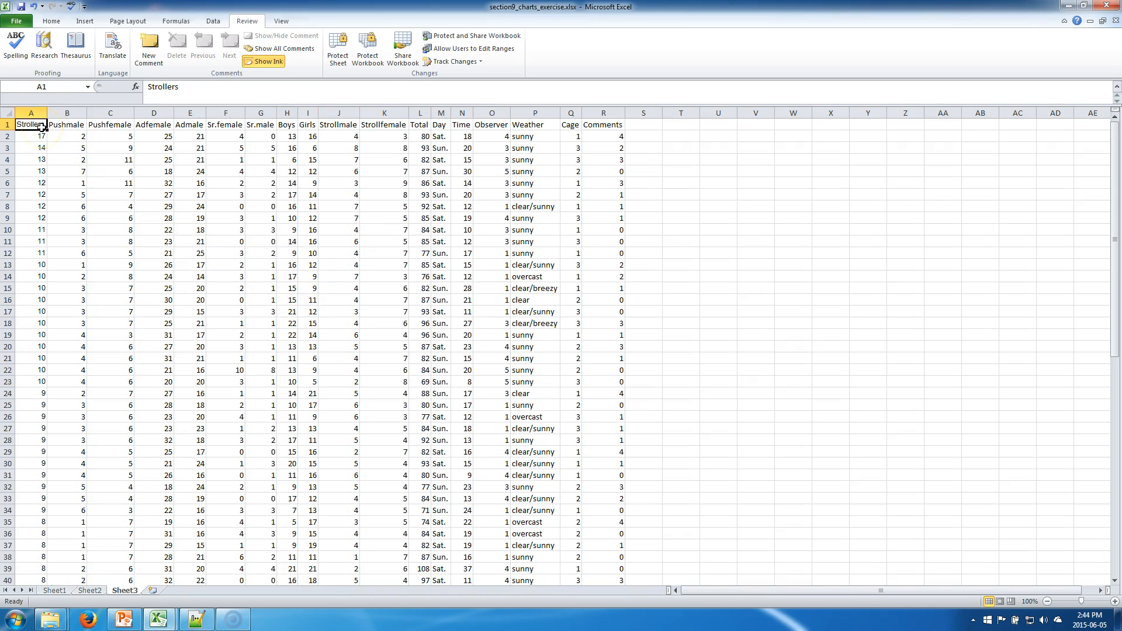
pyautogui.click(56, 158)
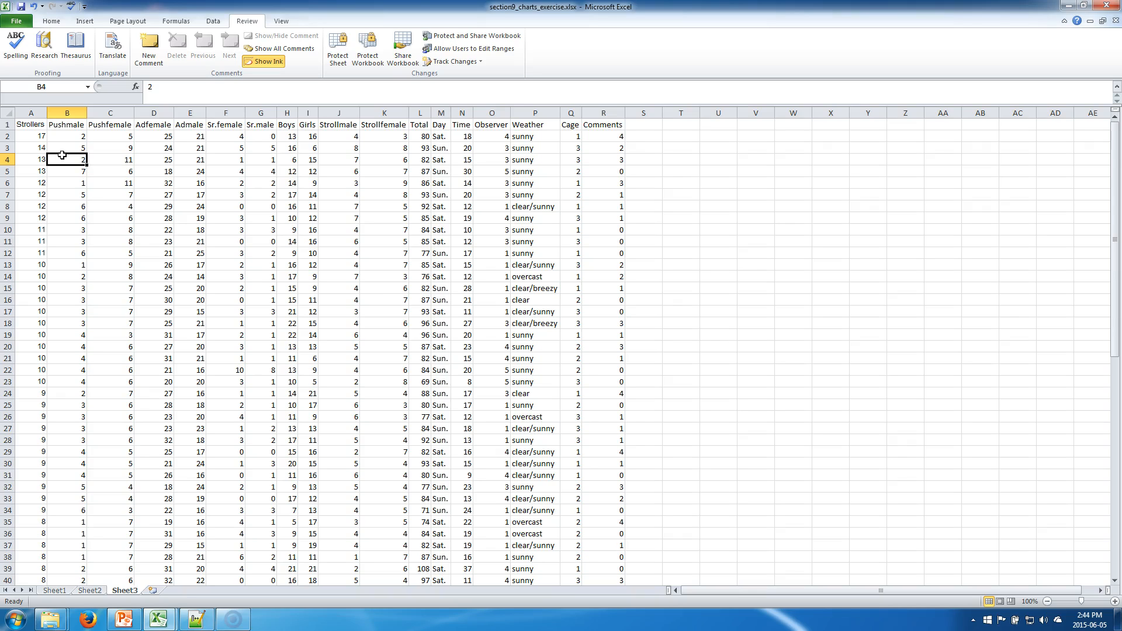
pyautogui.click(64, 138)
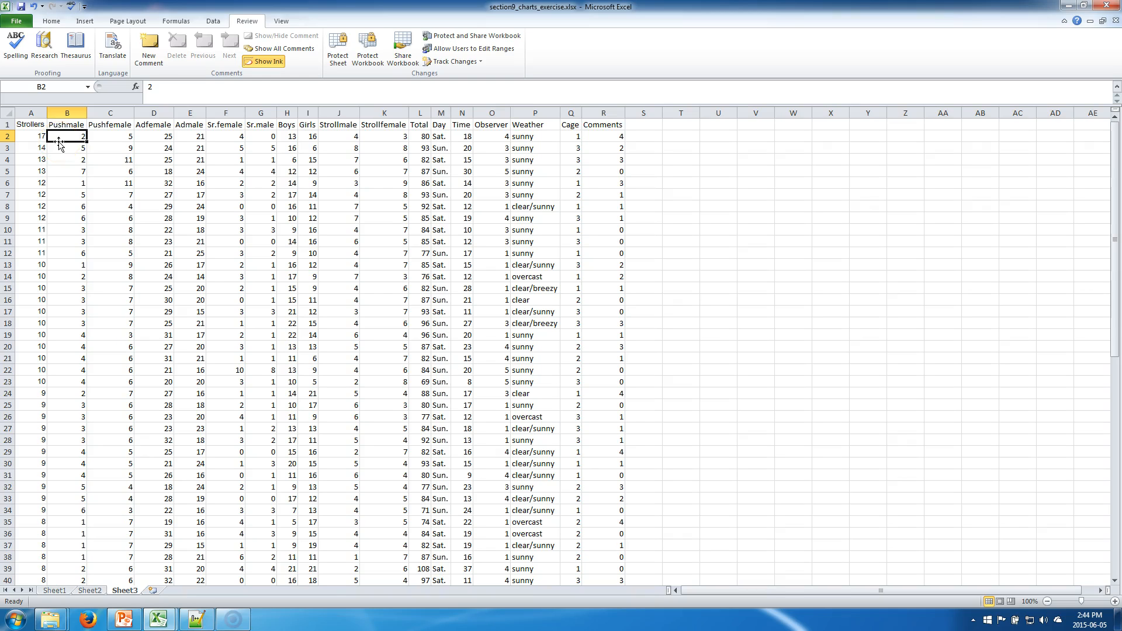
pyautogui.moveTo(59, 145)
pyautogui.mouseDown()
pyautogui.moveTo(82, 138)
pyautogui.moveTo(68, 146)
pyautogui.mouseUp()
pyautogui.click(51, 139)
pyautogui.click(57, 22)
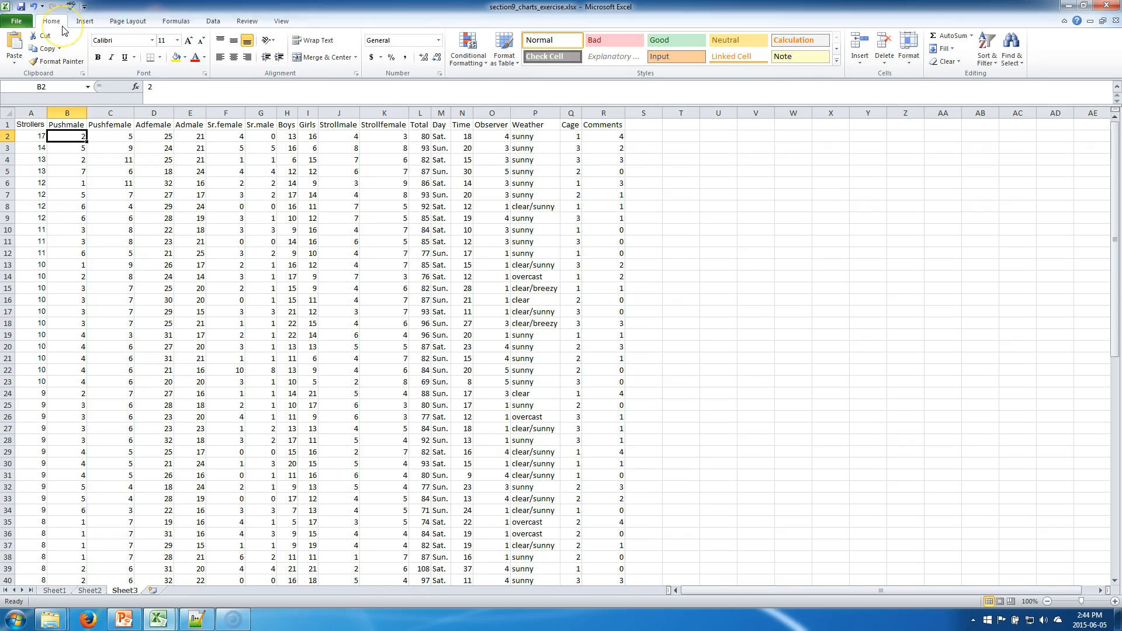
pyautogui.click(85, 22)
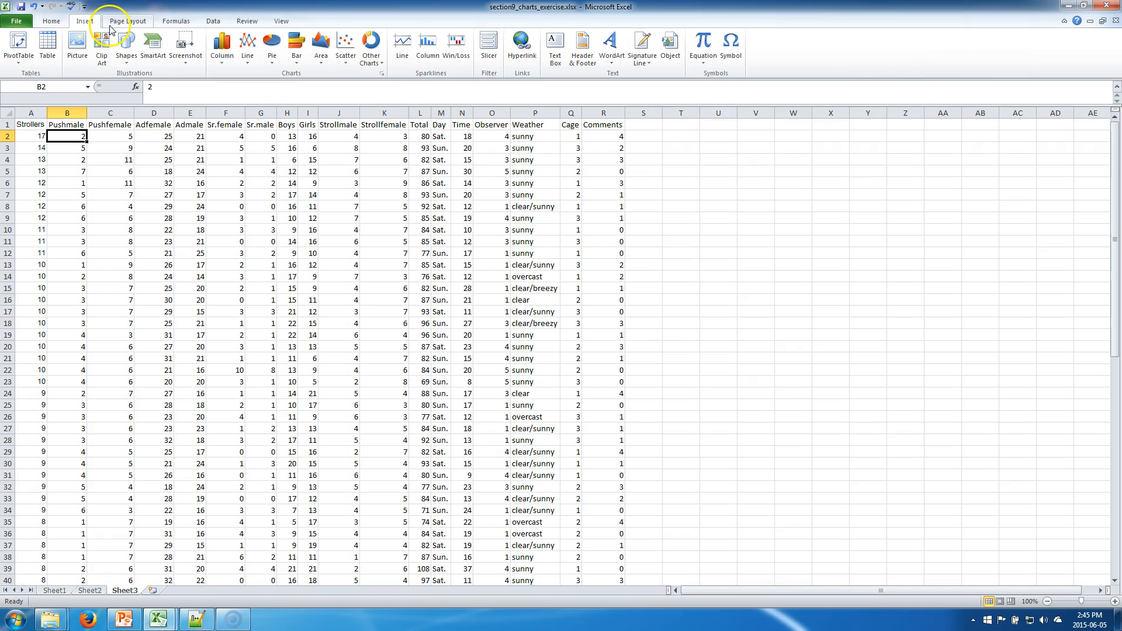
pyautogui.click(143, 22)
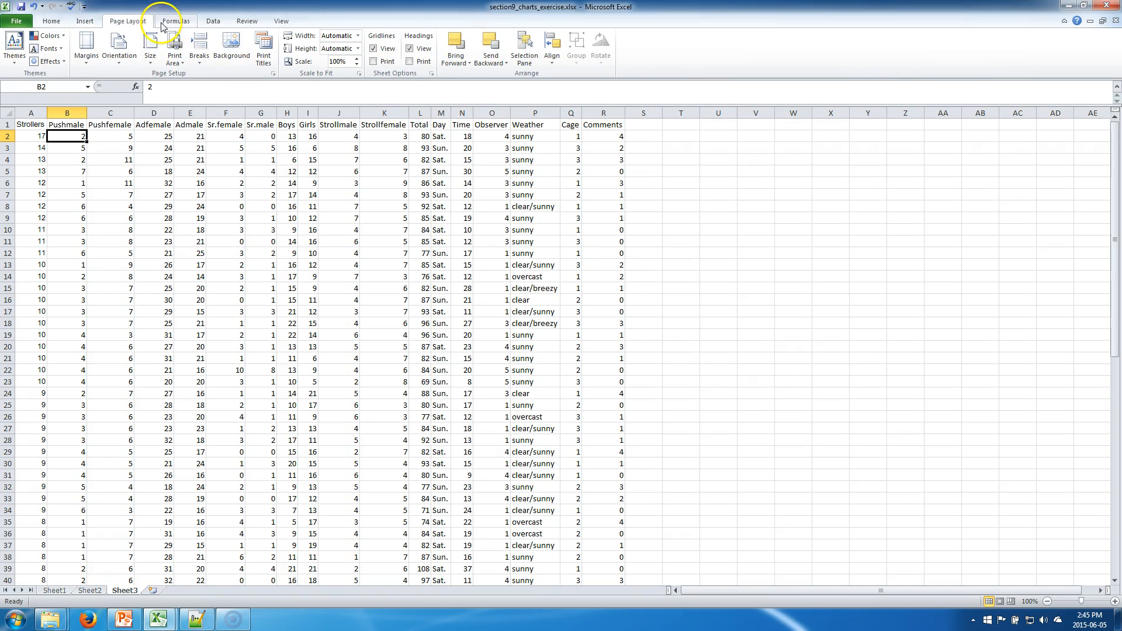
pyautogui.click(212, 21)
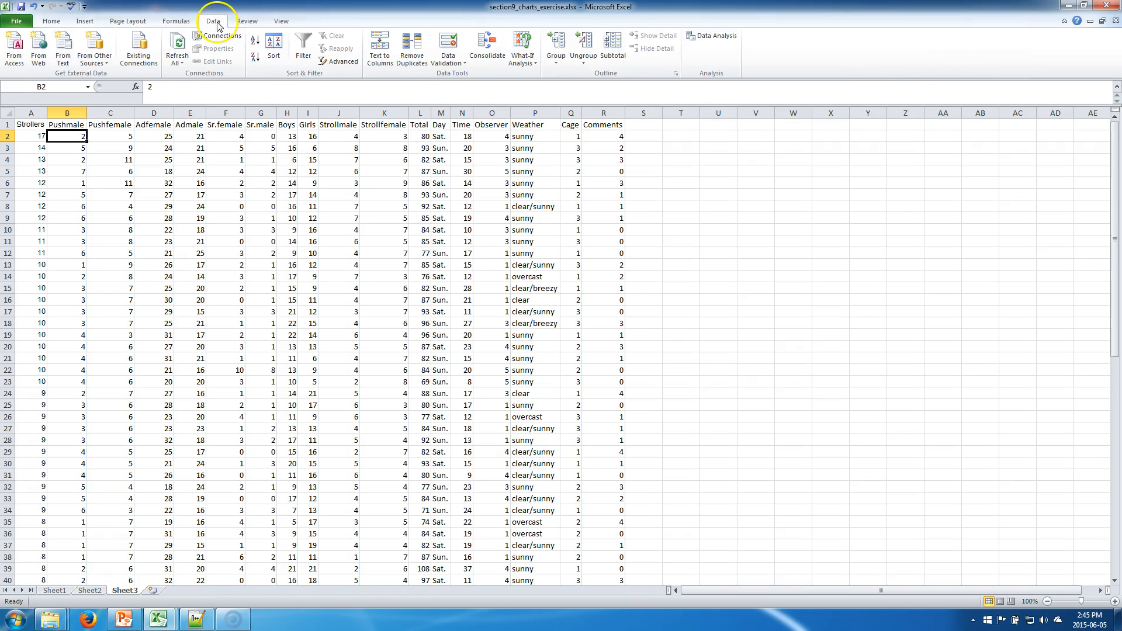
pyautogui.click(260, 19)
pyautogui.click(285, 22)
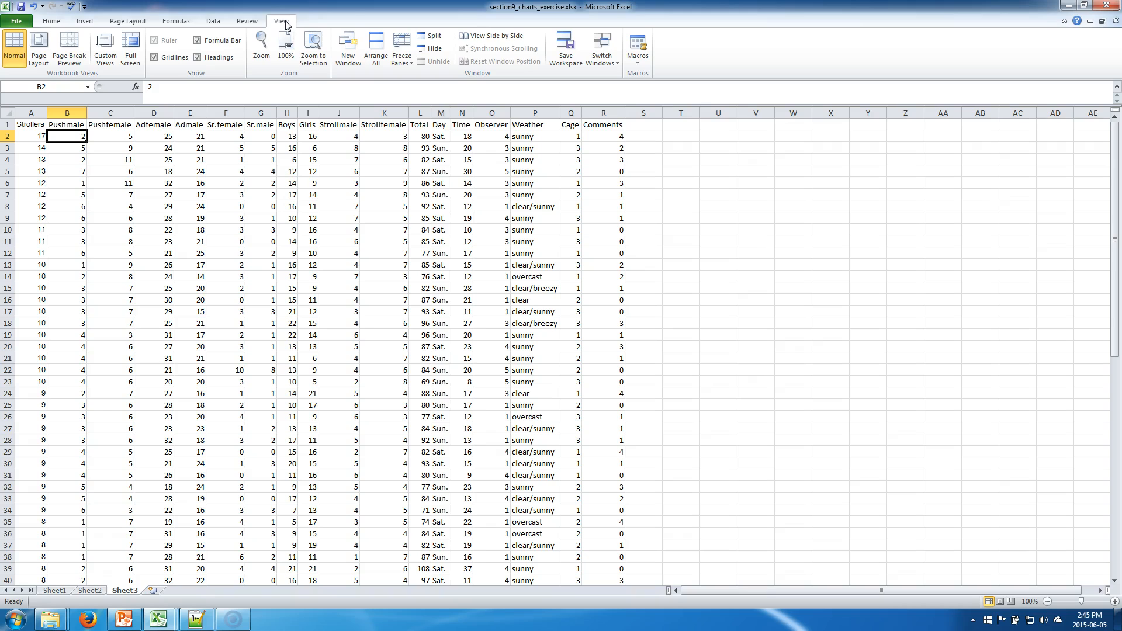
# Step: Freeze panes at cell C2 so the header row and the Strollers and Pushmale columns stay fixed
pyautogui.click(400, 60)
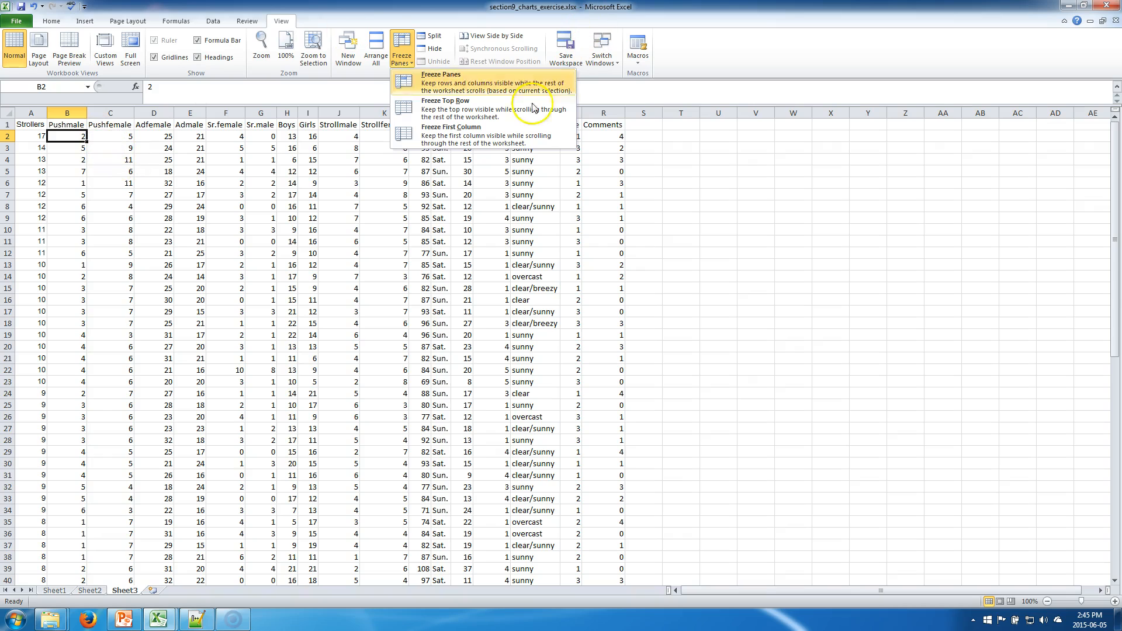
pyautogui.click(67, 166)
pyautogui.click(108, 136)
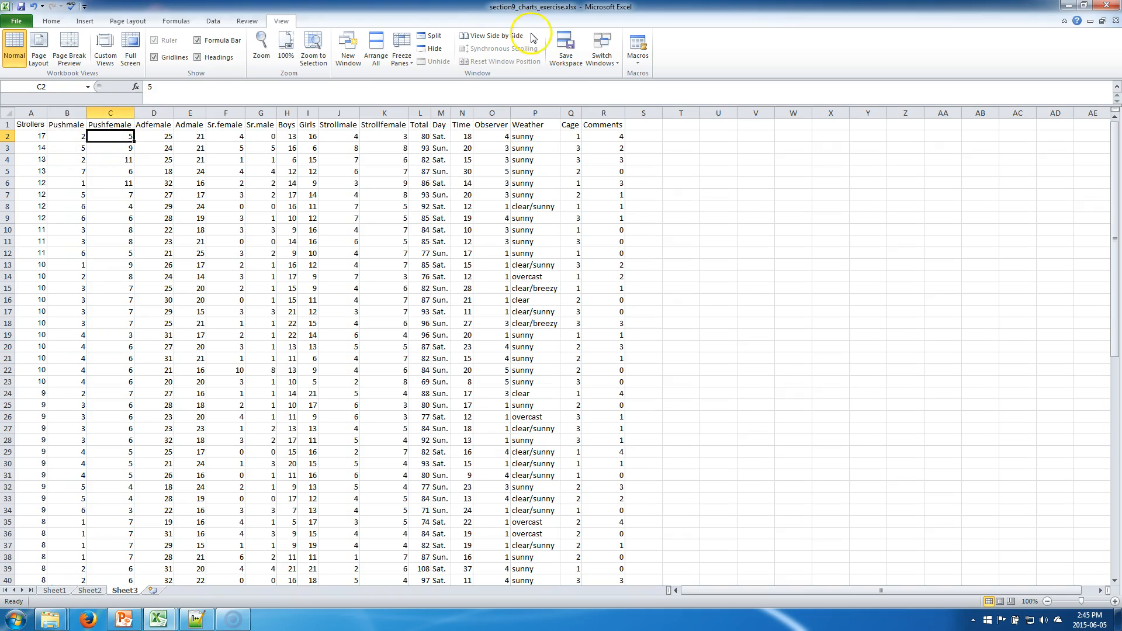
pyautogui.click(401, 51)
pyautogui.click(504, 85)
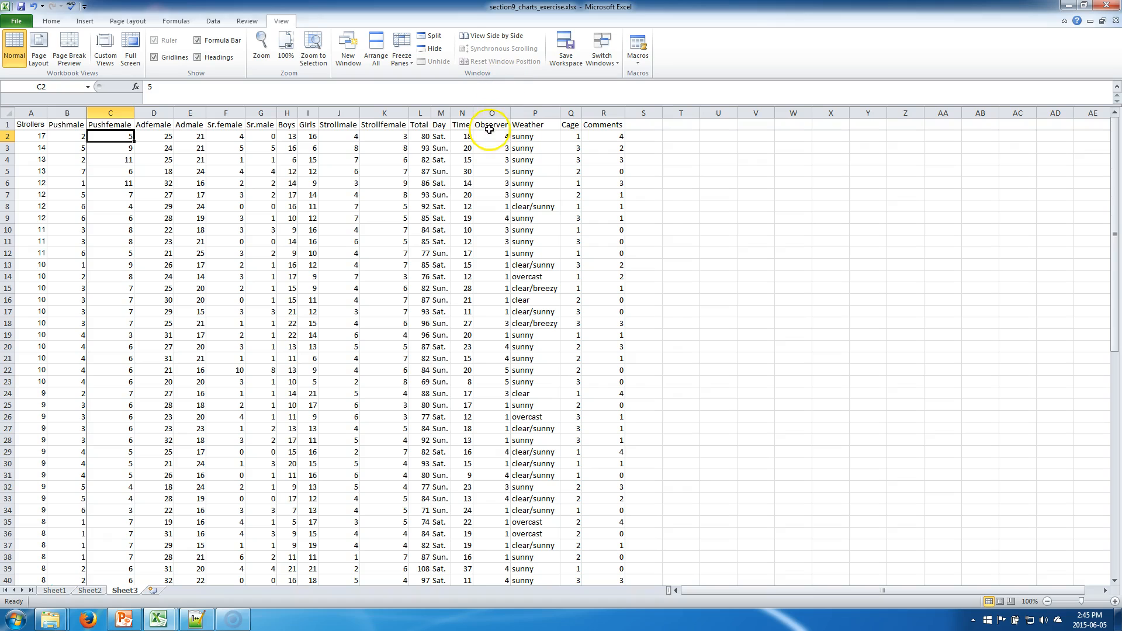
# Step: Scroll down and across the sheet to test the frozen header row and first two columns
pyautogui.scroll(-4, 409, 311)
pyautogui.scroll(-20, 410, 310)
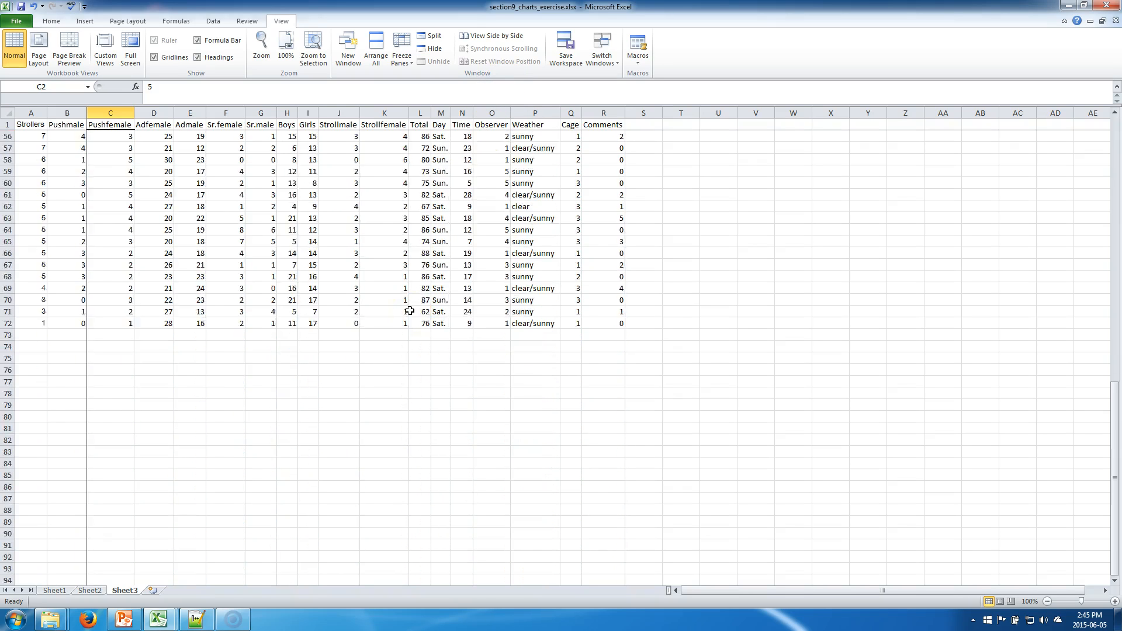
pyautogui.scroll(-1, 410, 310)
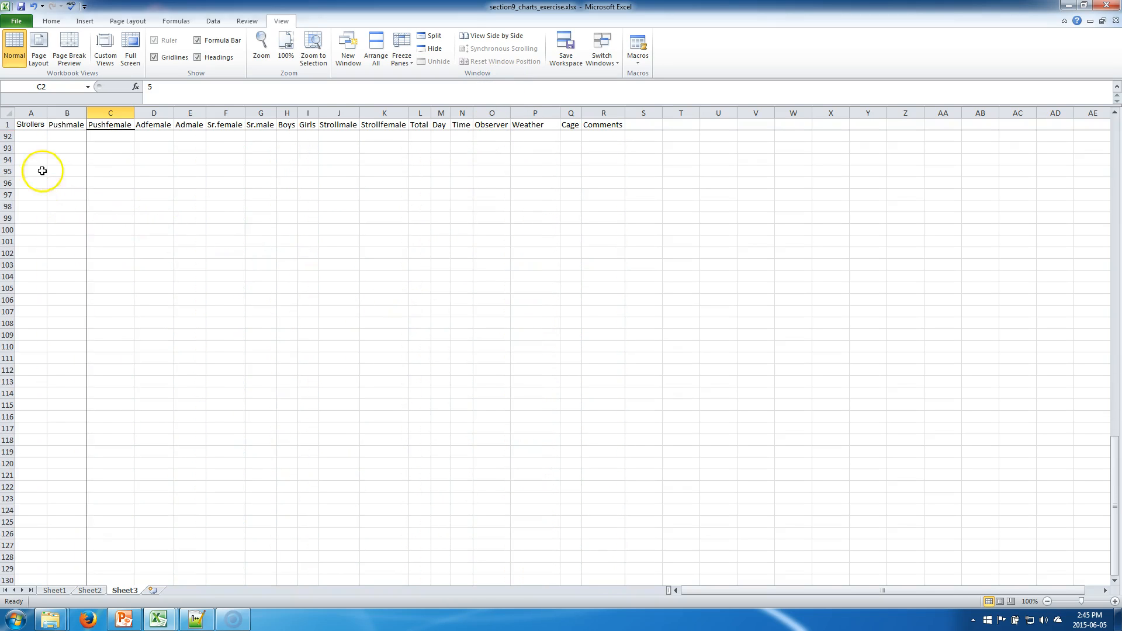
pyautogui.scroll(12, 395, 201)
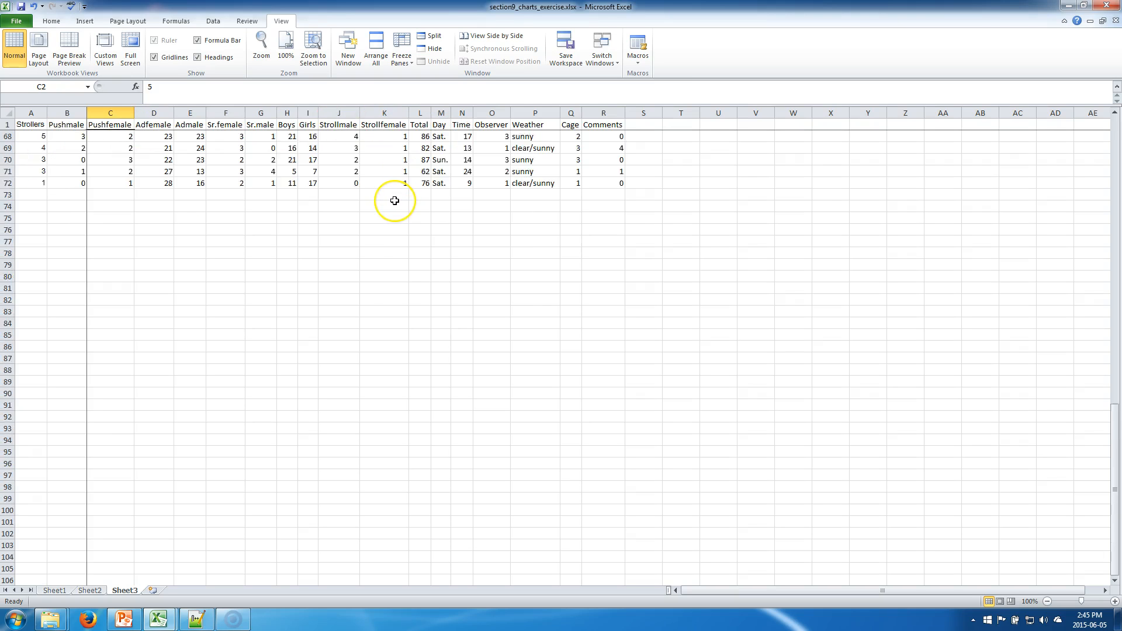
pyautogui.scroll(-20, 395, 200)
pyautogui.scroll(-20, 395, 200)
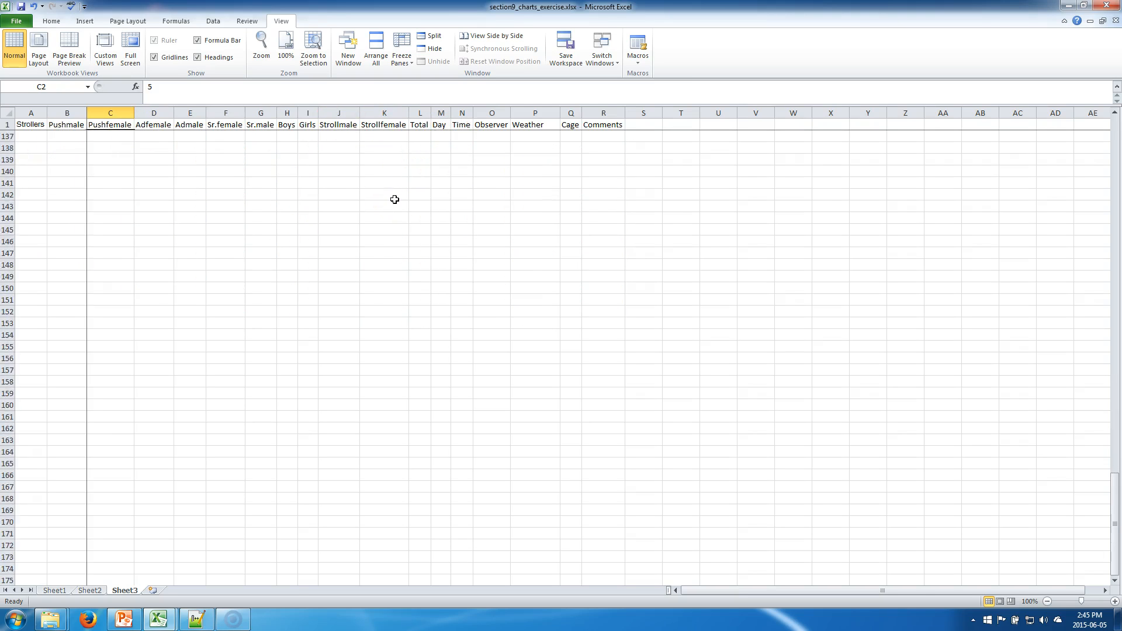
pyautogui.scroll(20, 395, 199)
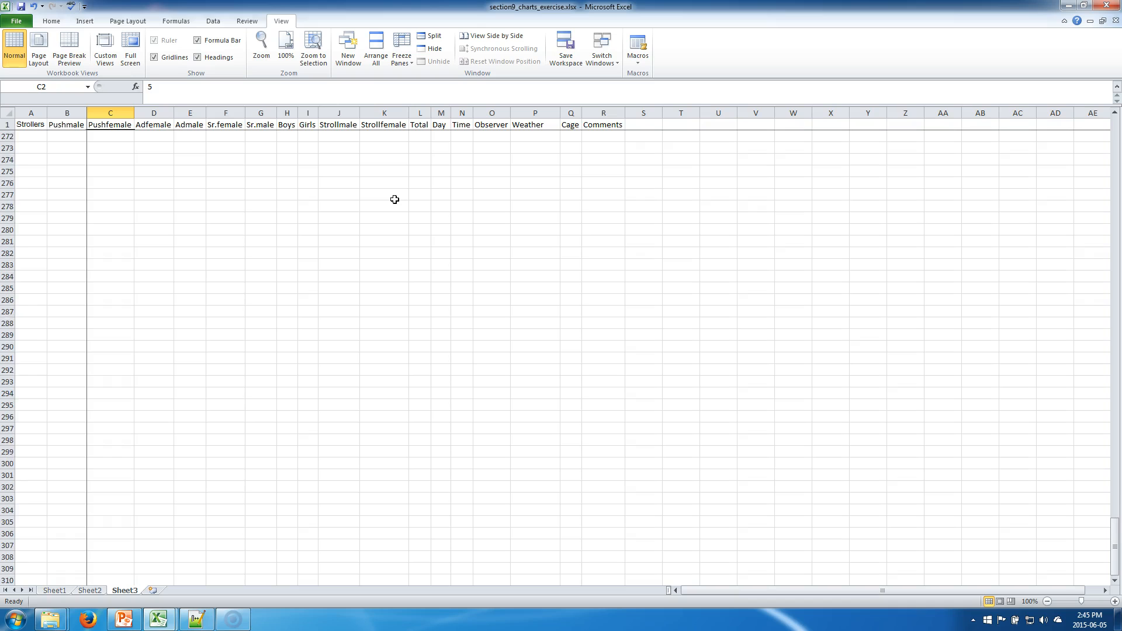
pyautogui.scroll(20, 395, 199)
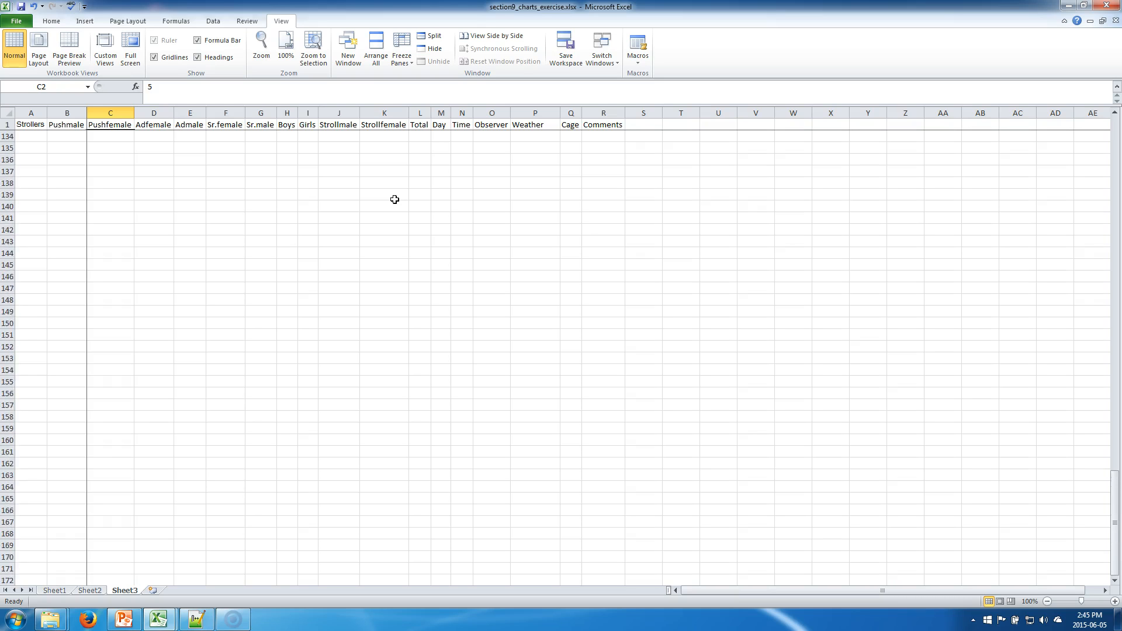
pyautogui.scroll(15, 394, 199)
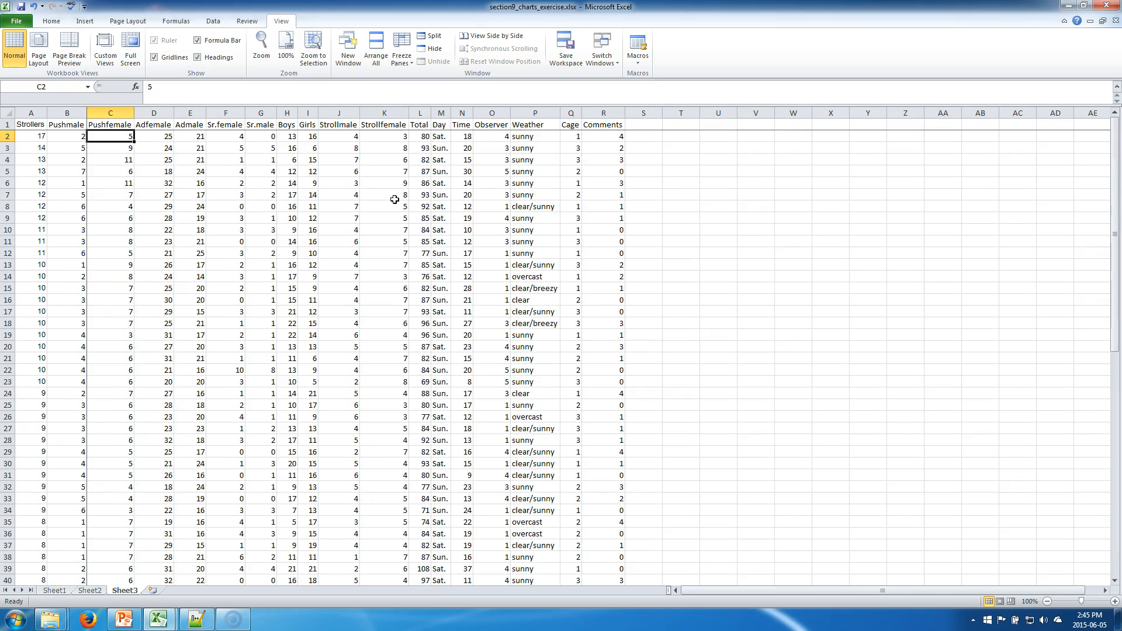
pyautogui.click(395, 199)
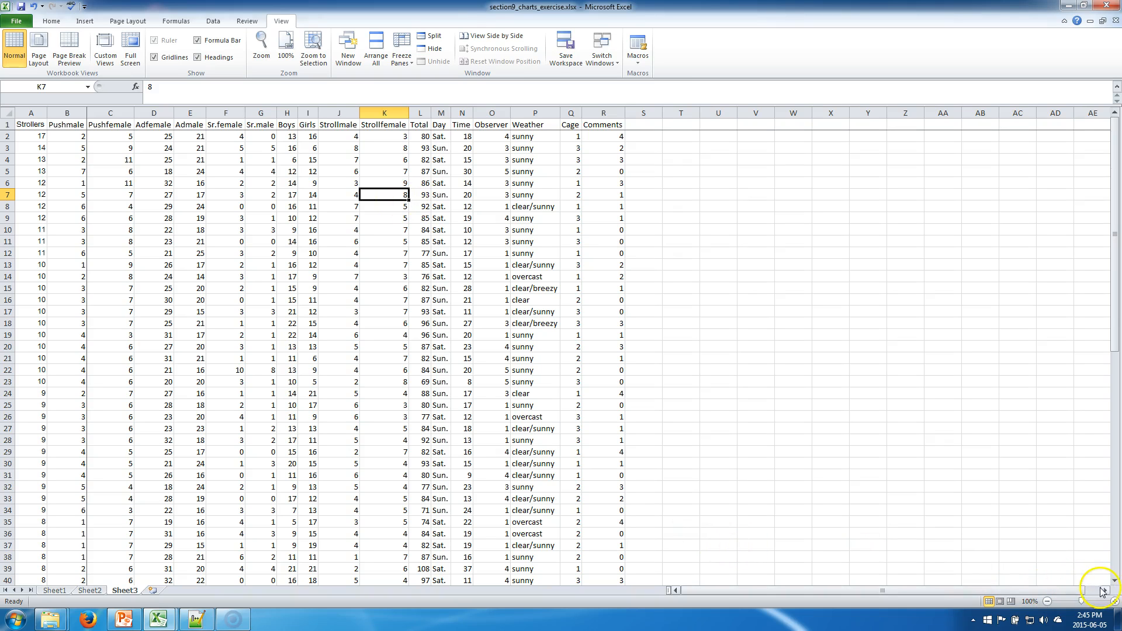
pyautogui.click(1106, 591)
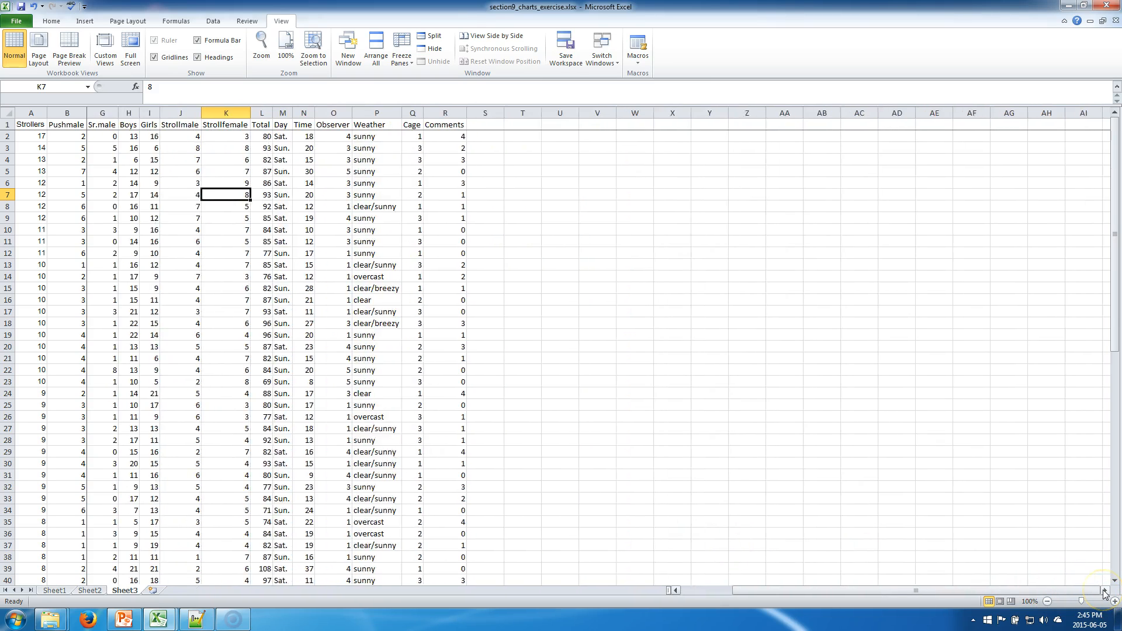
pyautogui.click(1106, 591)
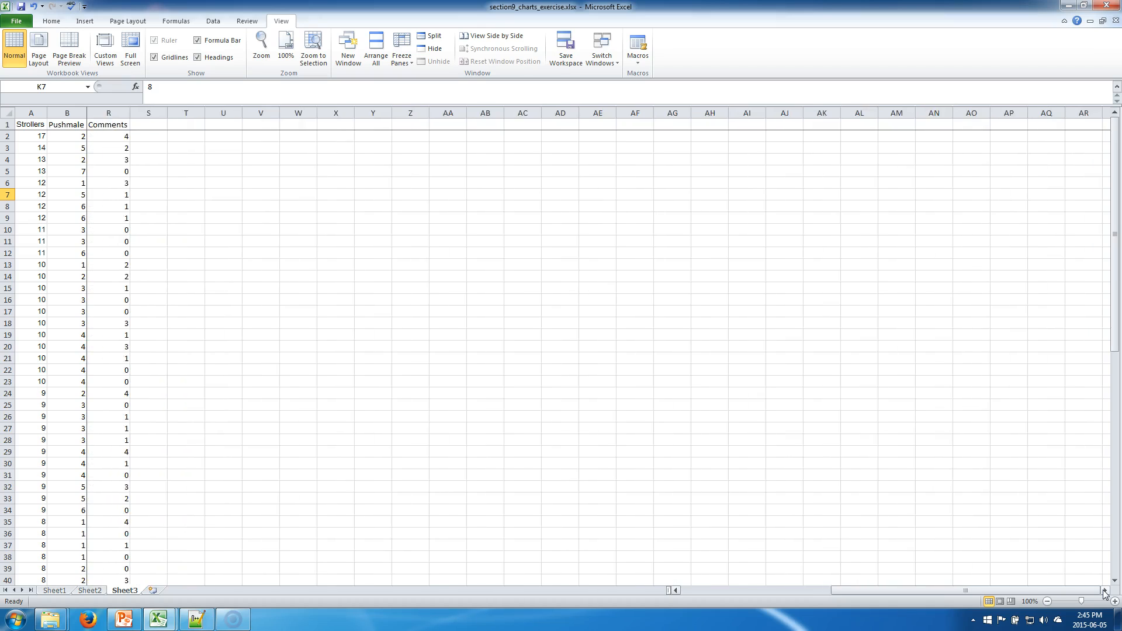
# Step: Scroll far across the sheet and back to check that the Strollers and Pushmale columns stay frozen
pyautogui.click(1106, 591)
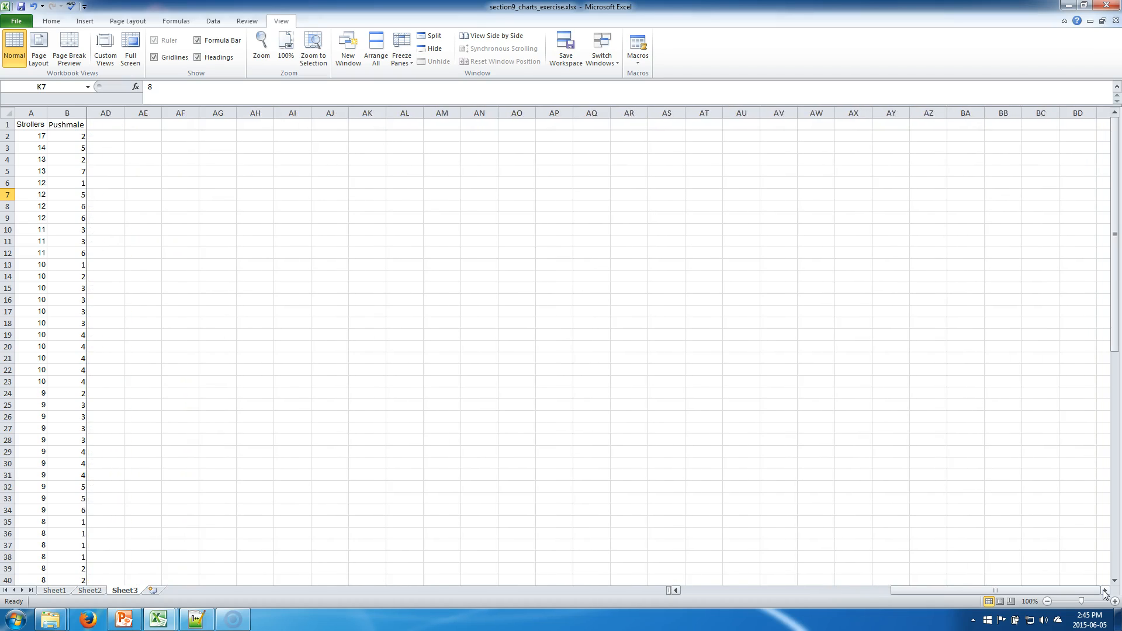
pyautogui.click(1105, 590)
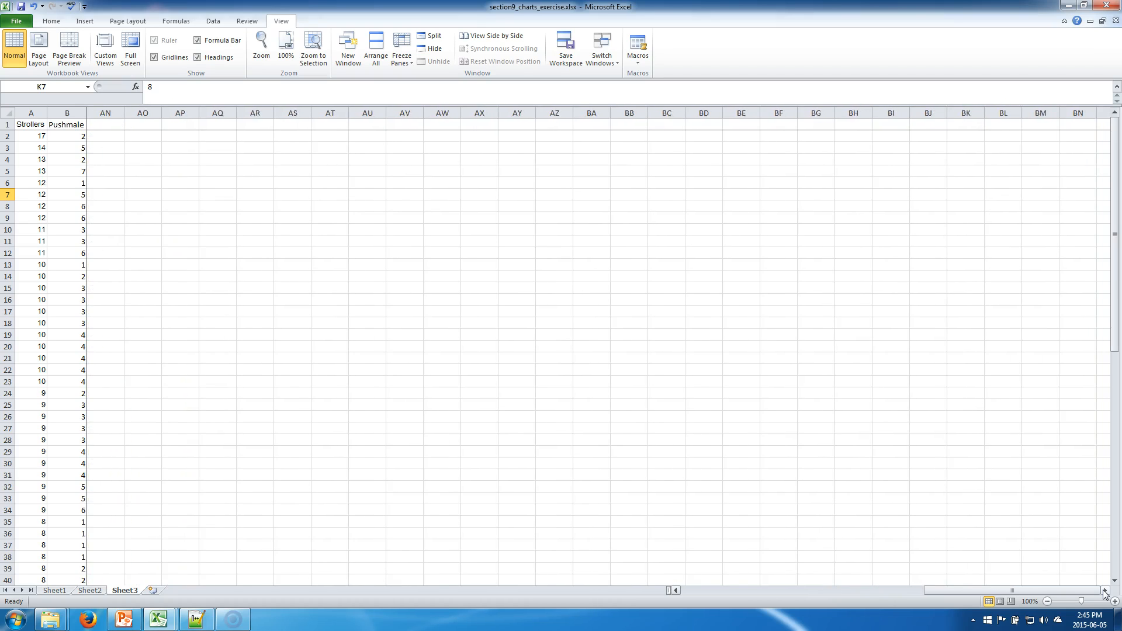
pyautogui.click(1105, 591)
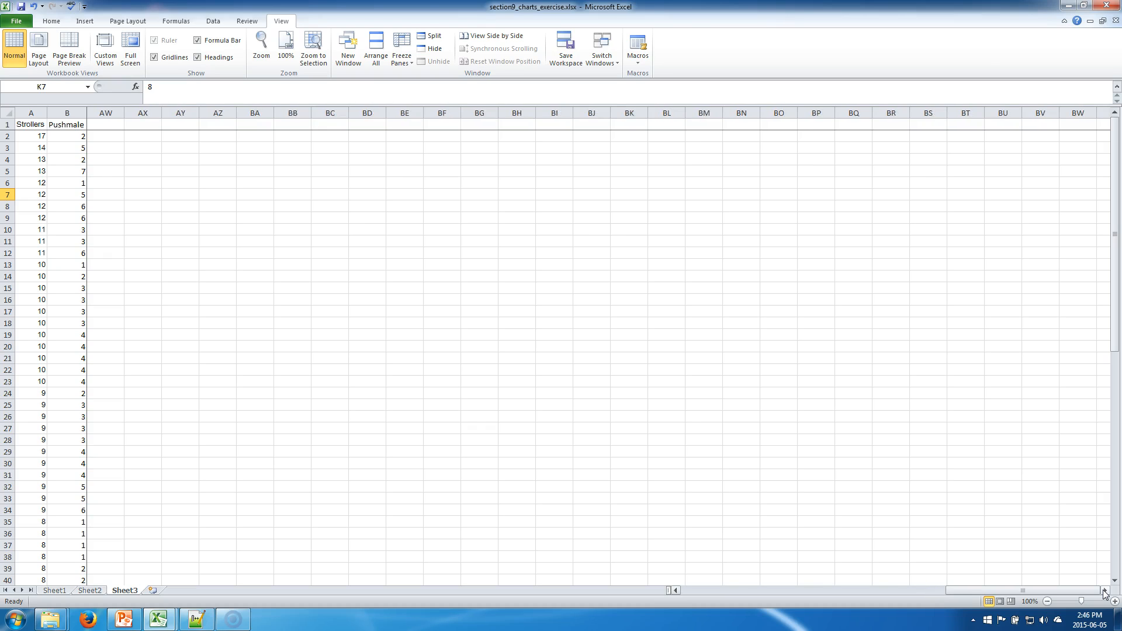
pyautogui.click(1105, 590)
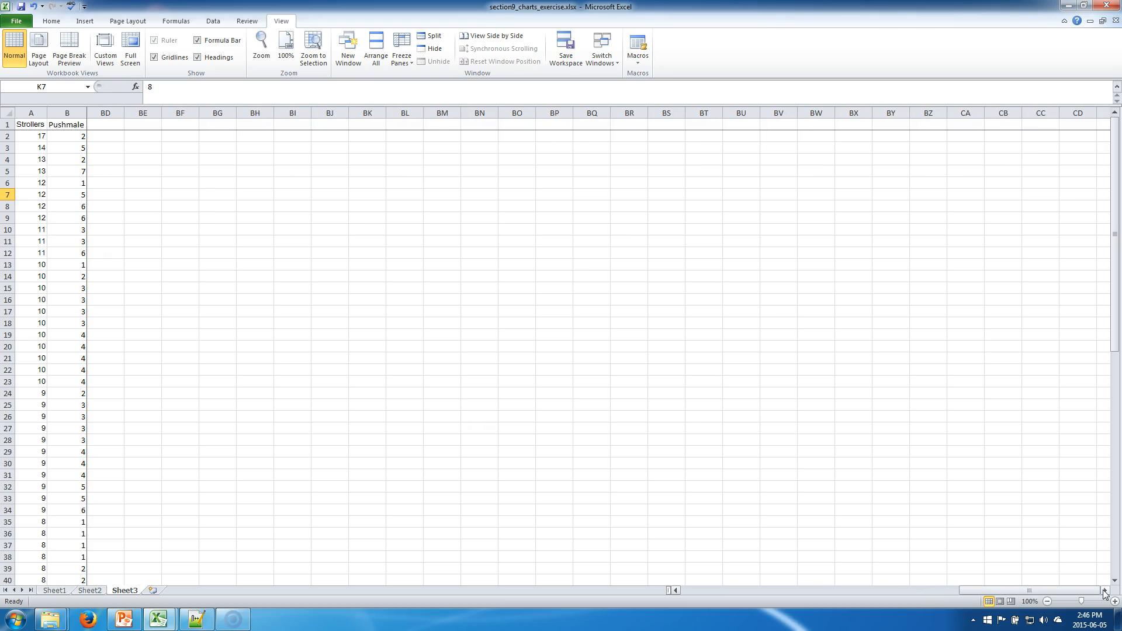
pyautogui.moveTo(784, 606); pyautogui.dragTo(692, 594)
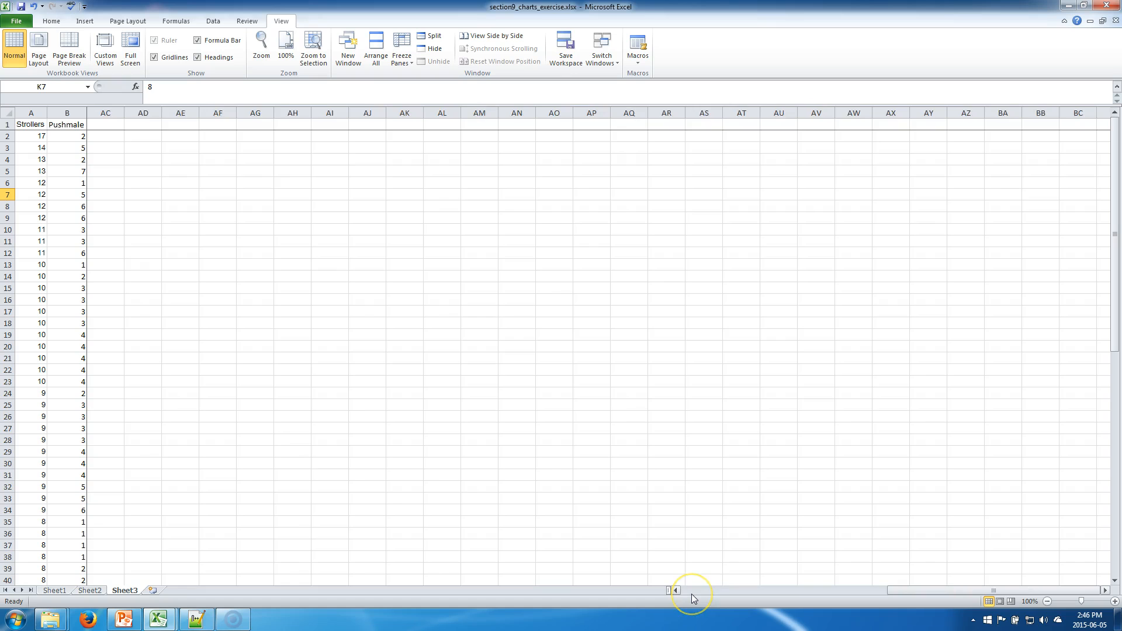
pyautogui.click(73, 428)
pyautogui.scroll(-3, 73, 429)
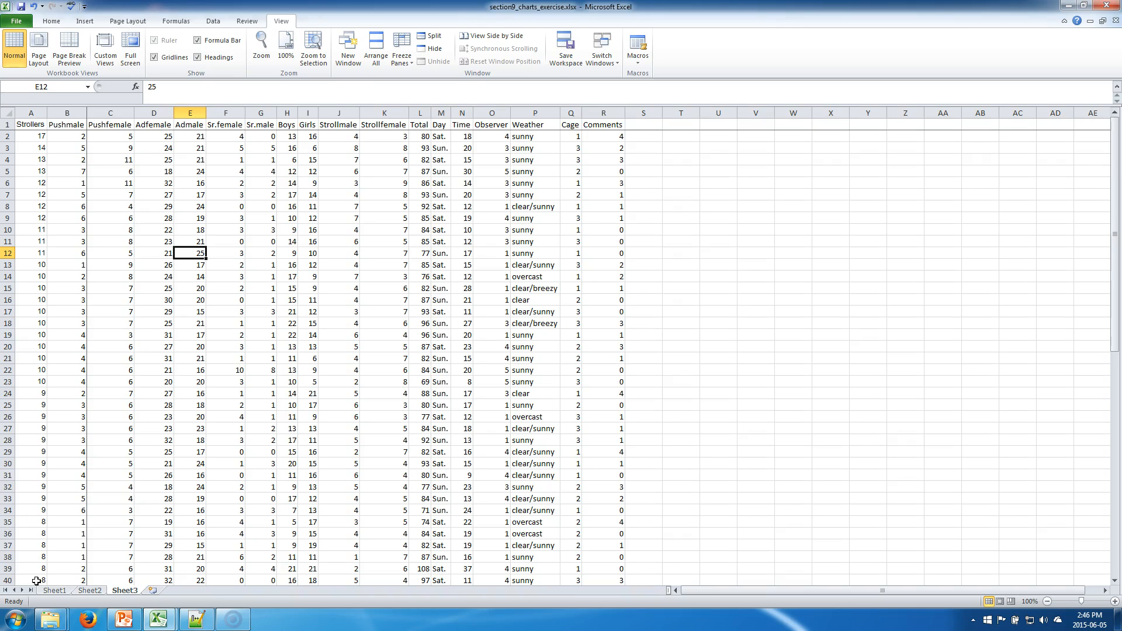
pyautogui.click(134, 87)
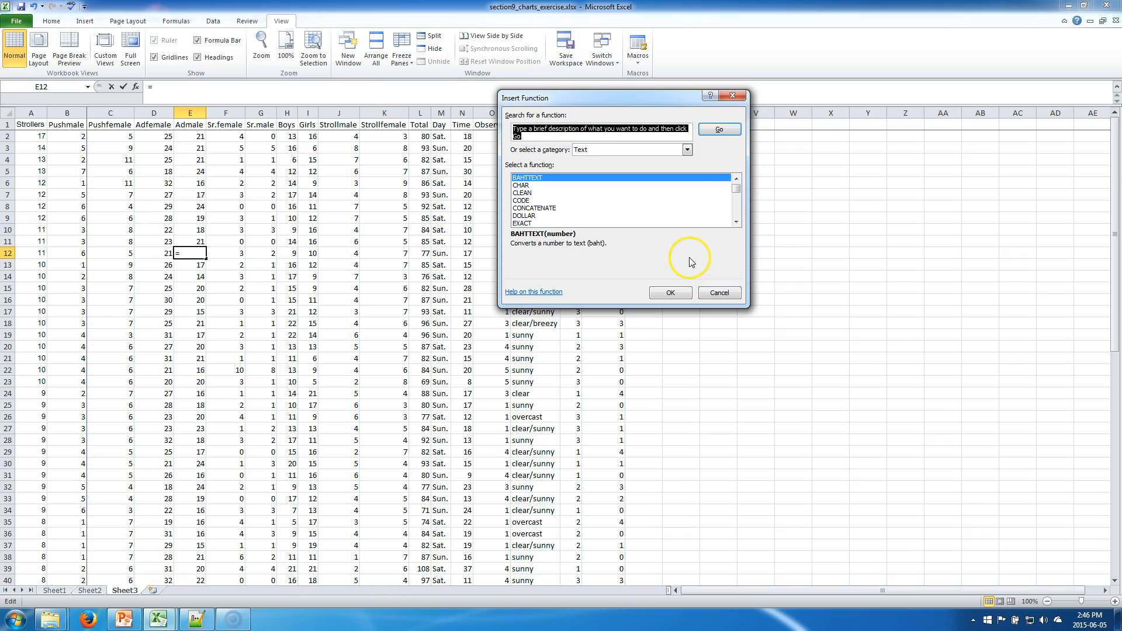
pyautogui.click(617, 218)
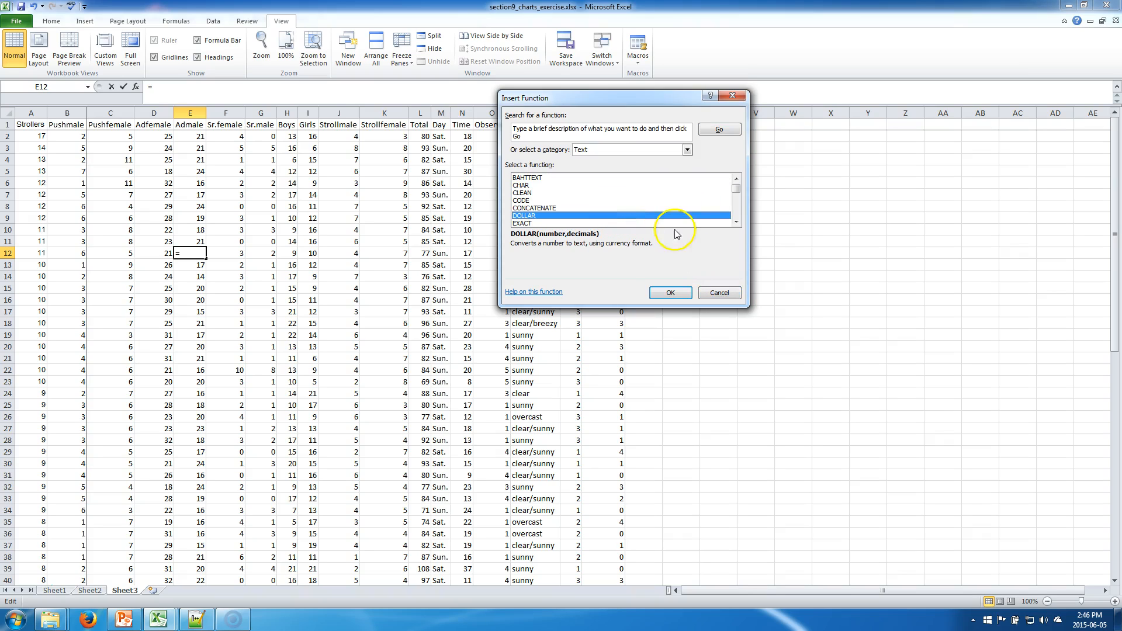
pyautogui.moveTo(736, 194); pyautogui.dragTo(741, 167)
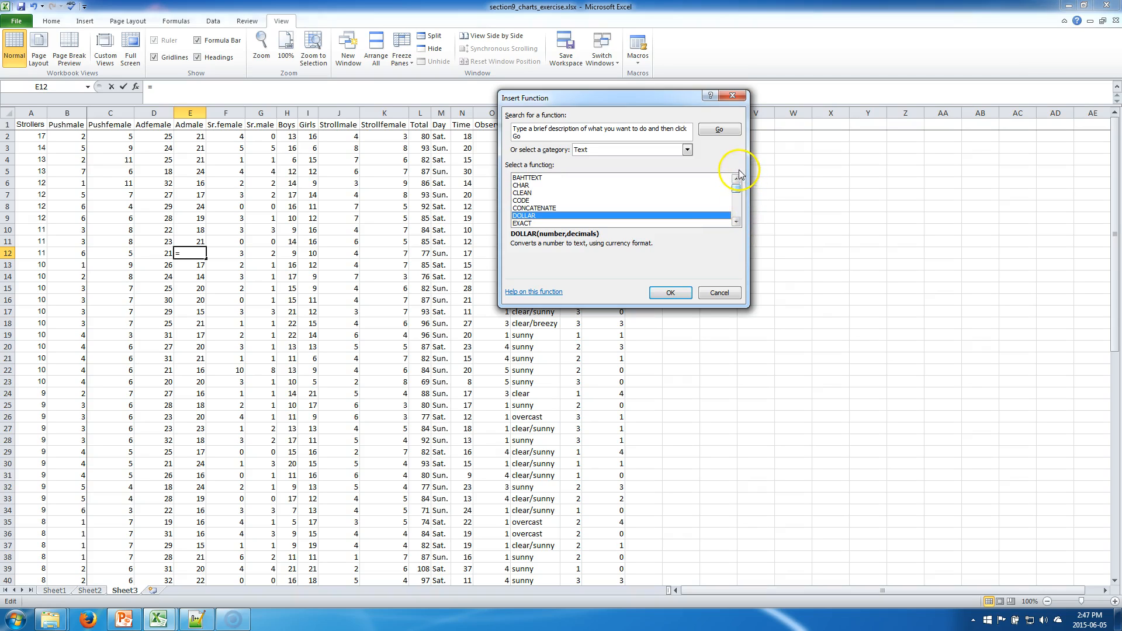
pyautogui.click(718, 293)
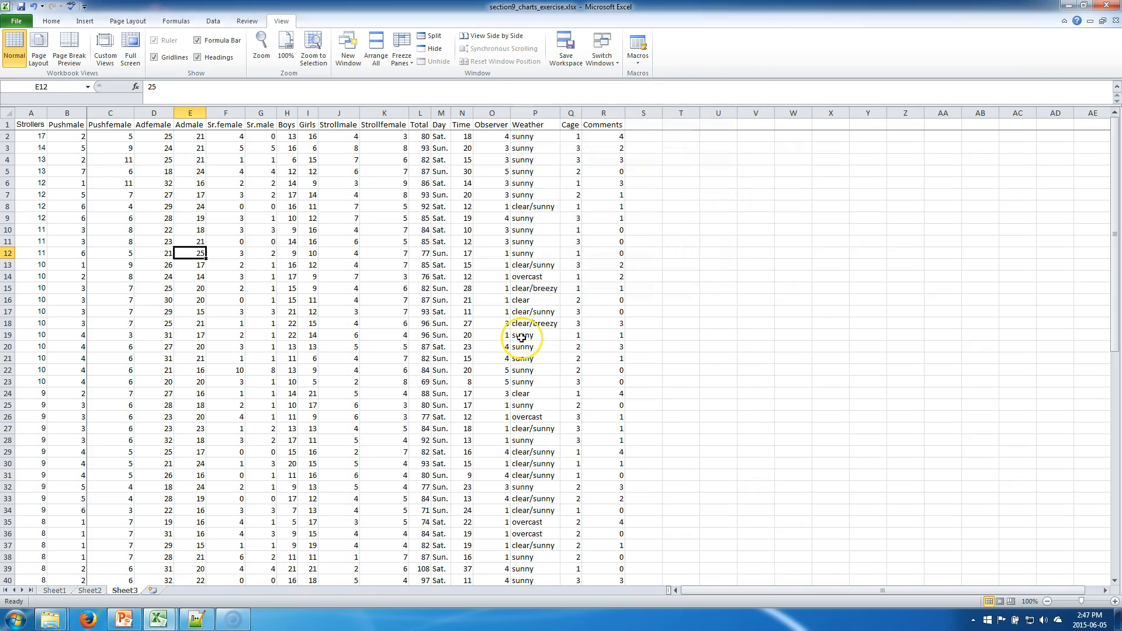